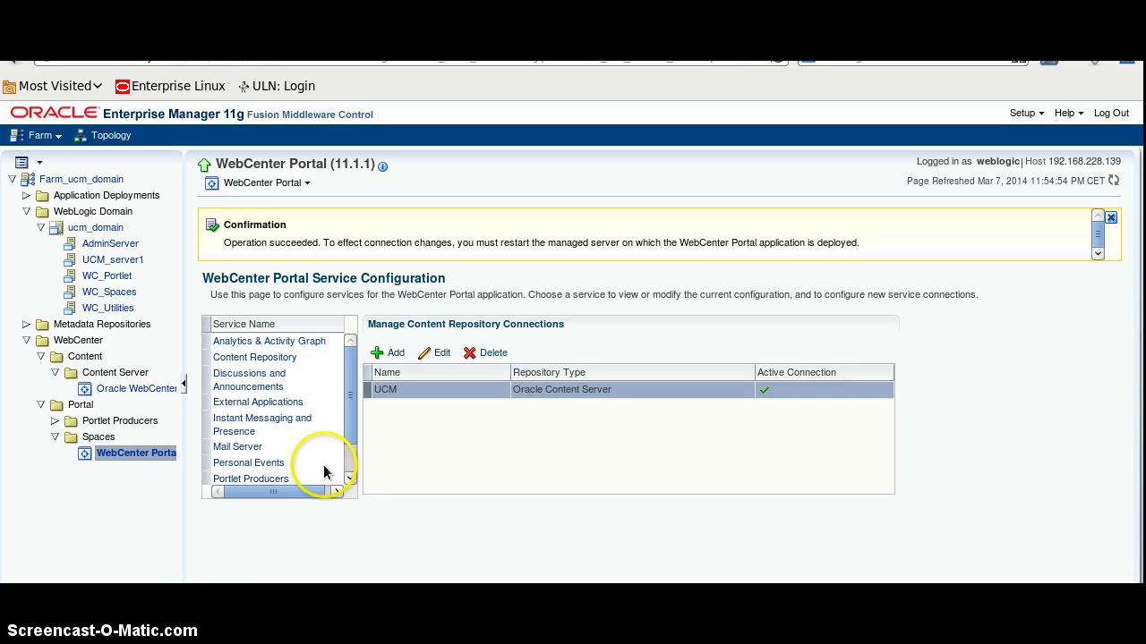
- Confirm the UCM content repository connection is active, then switch to the WebCenter Portal Home page
{"action": "left_click", "coordinate": [379, 355]}
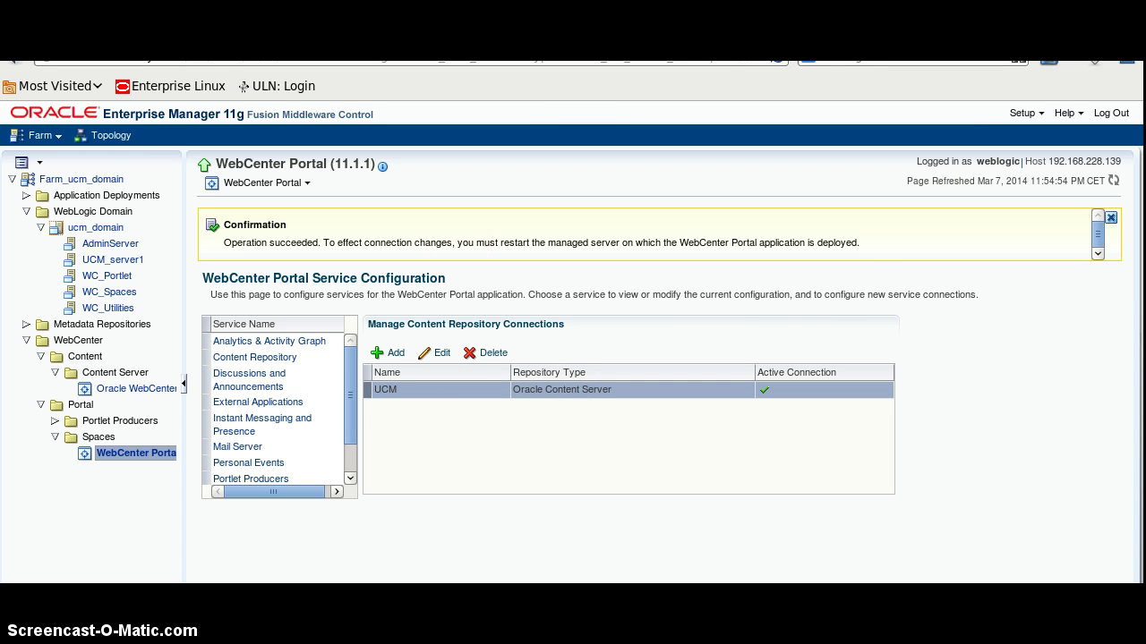
{"action": "left_click", "coordinate": [646, 59]}
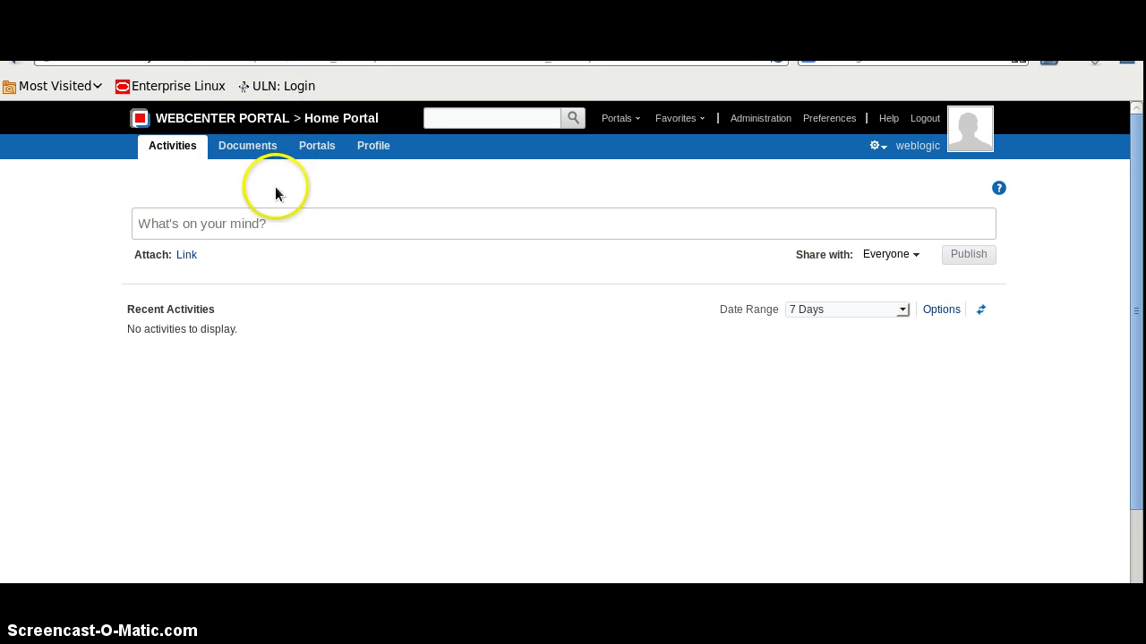
- Choose Create a Portal from the Portals menu to list the portal templates
{"action": "left_click", "coordinate": [630, 119]}
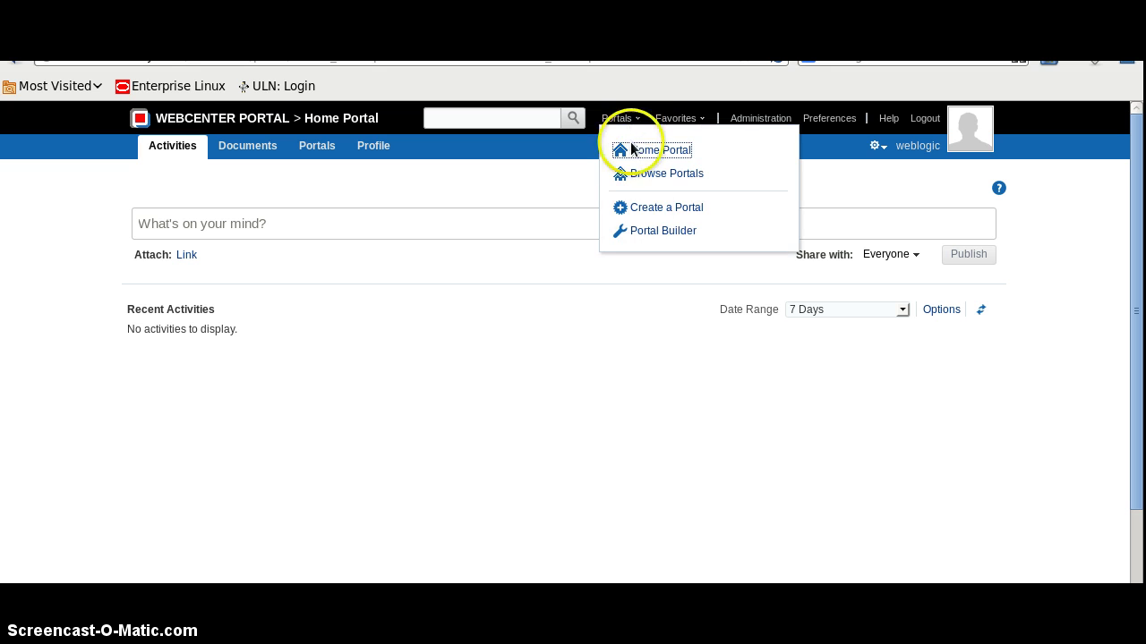
{"action": "left_click", "coordinate": [640, 209]}
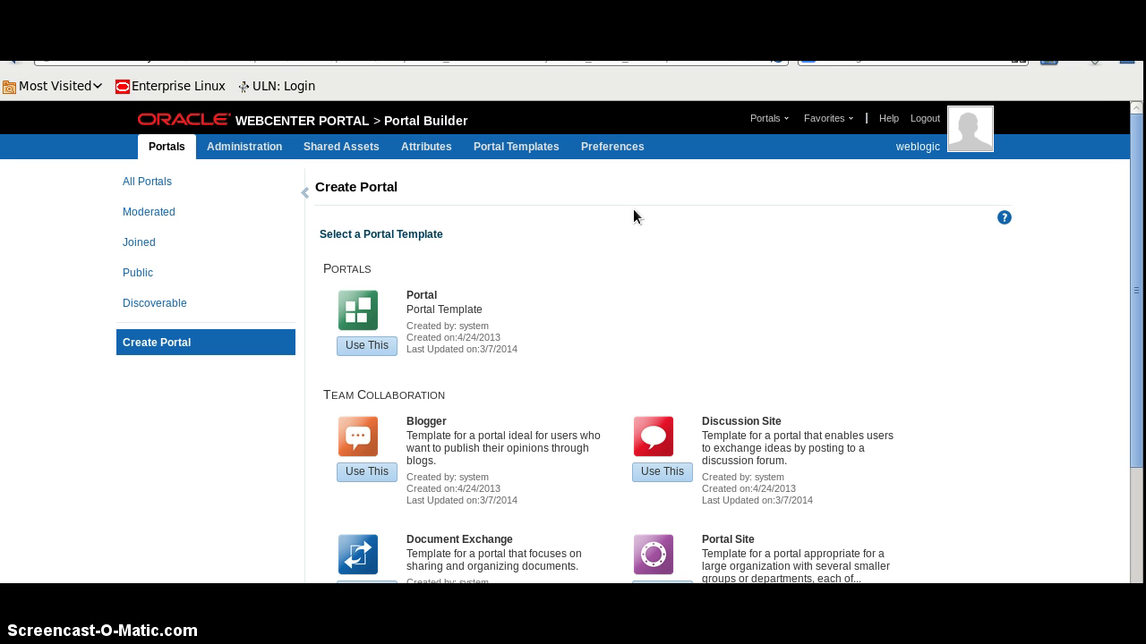
- Start a portal from the Portal template and title it 'Content Integration'
{"action": "left_click", "coordinate": [388, 347]}
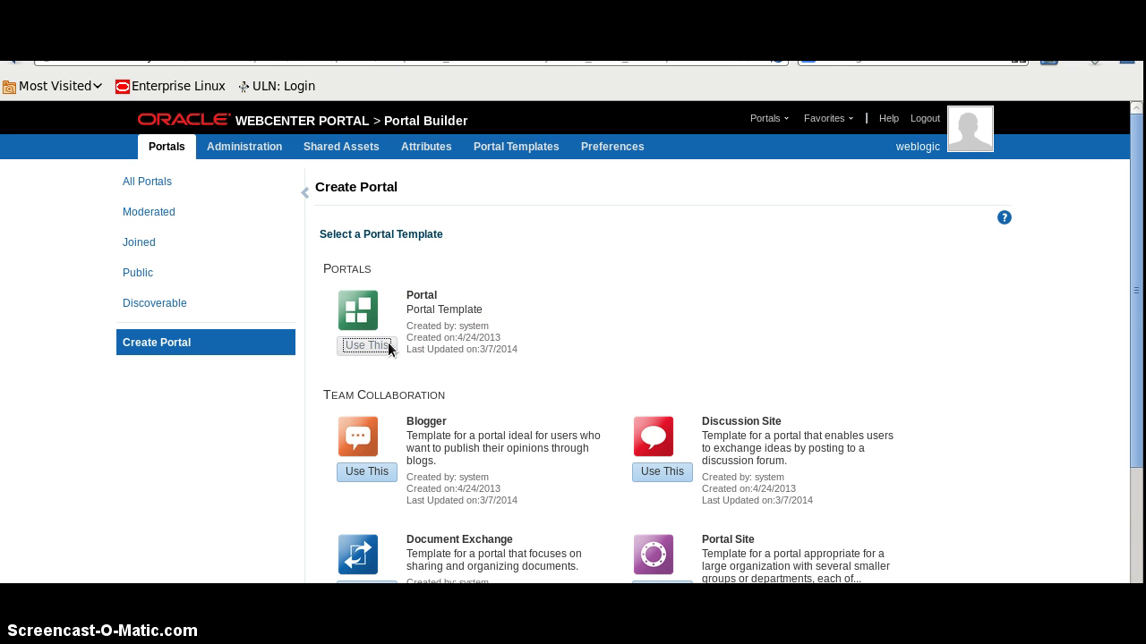
{"action": "left_click_drag", "start_coordinate": [472, 297], "coordinate": [360, 304]}
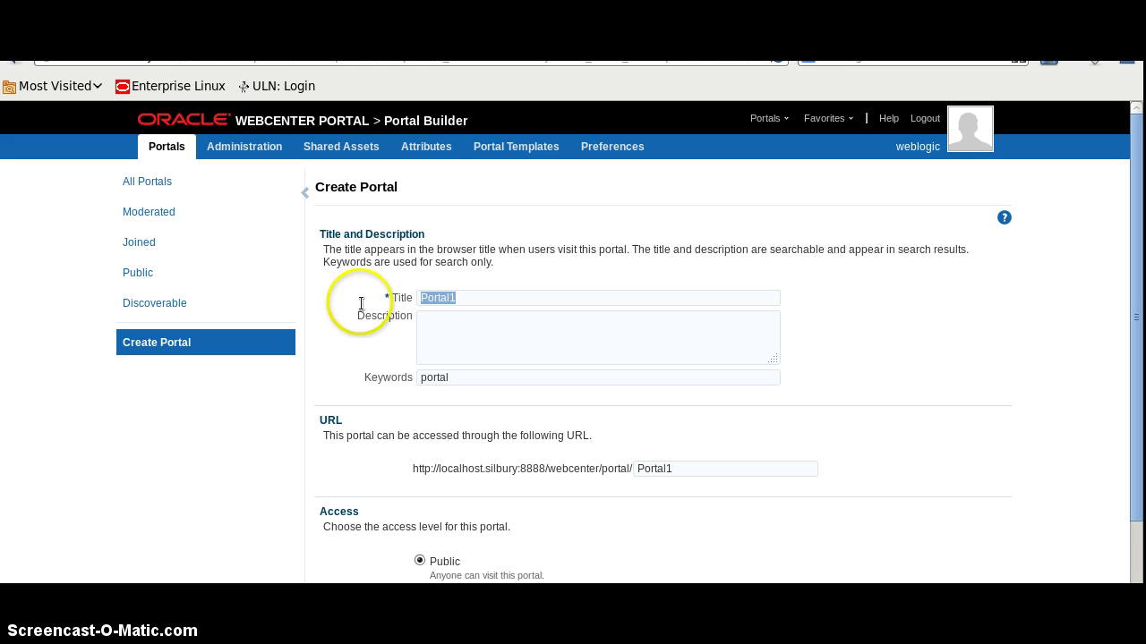
{"action": "type", "text": "Cont"}
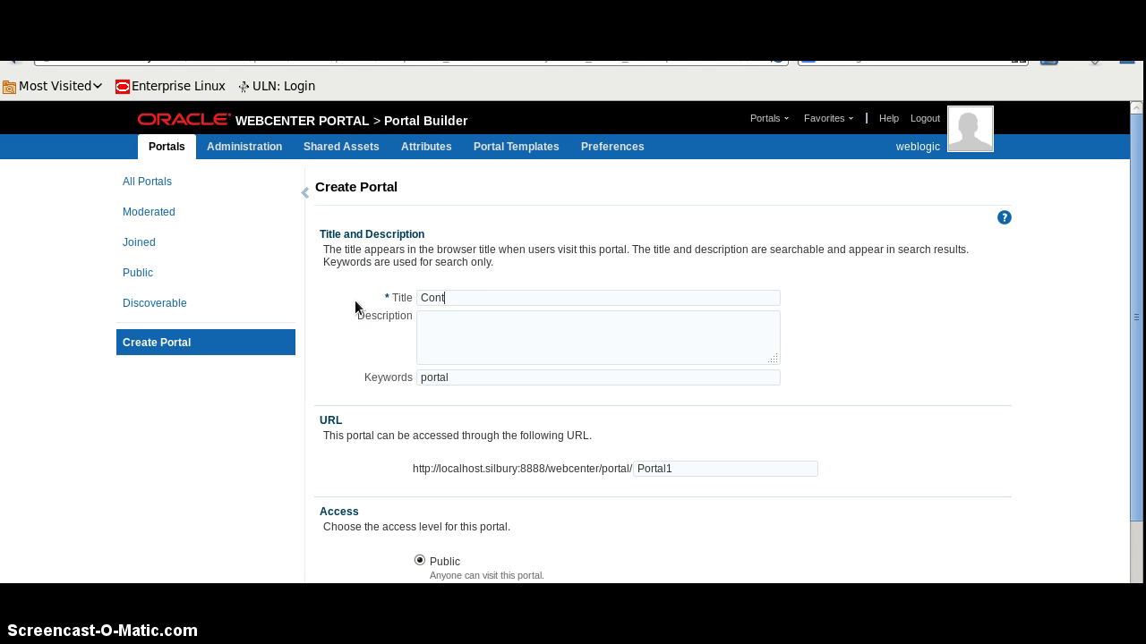
{"action": "type", "text": "ent Integration"}
- Preview the pages step, then return to the information form keeping Public access
{"action": "scroll", "coordinate": [489, 402], "scroll_direction": "down", "scroll_amount": 2}
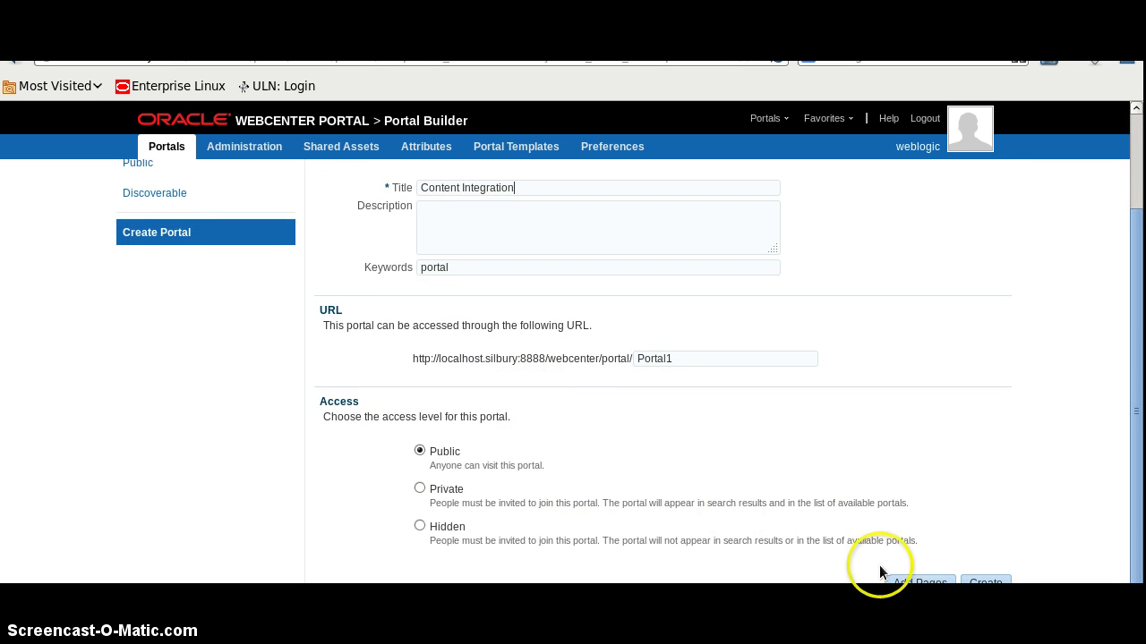
{"action": "left_click", "coordinate": [915, 581]}
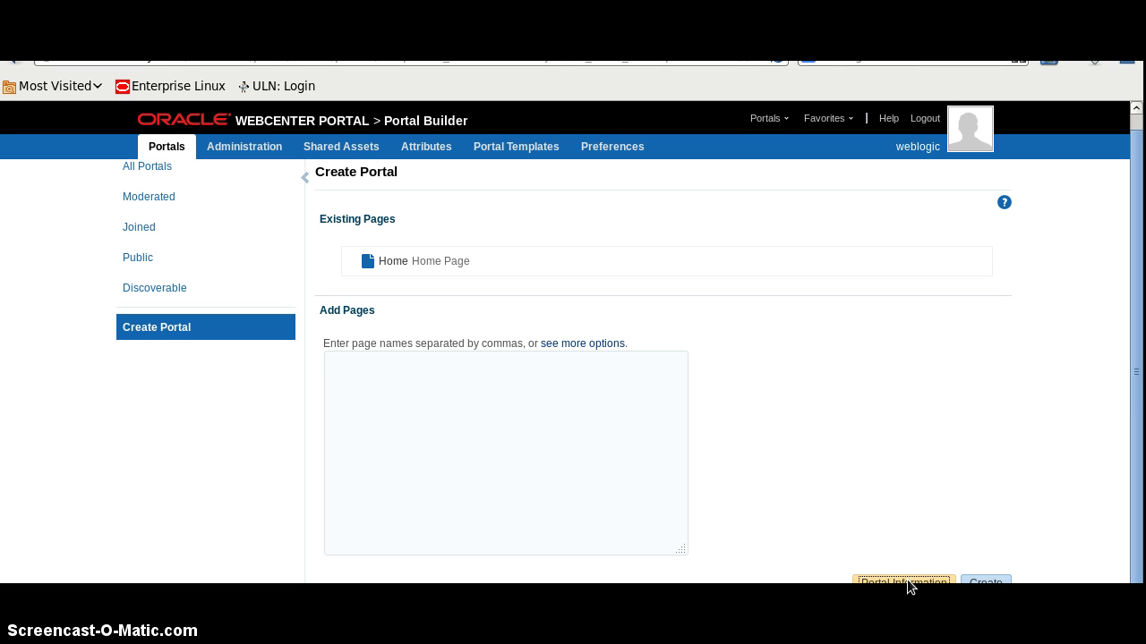
{"action": "left_click", "coordinate": [905, 579]}
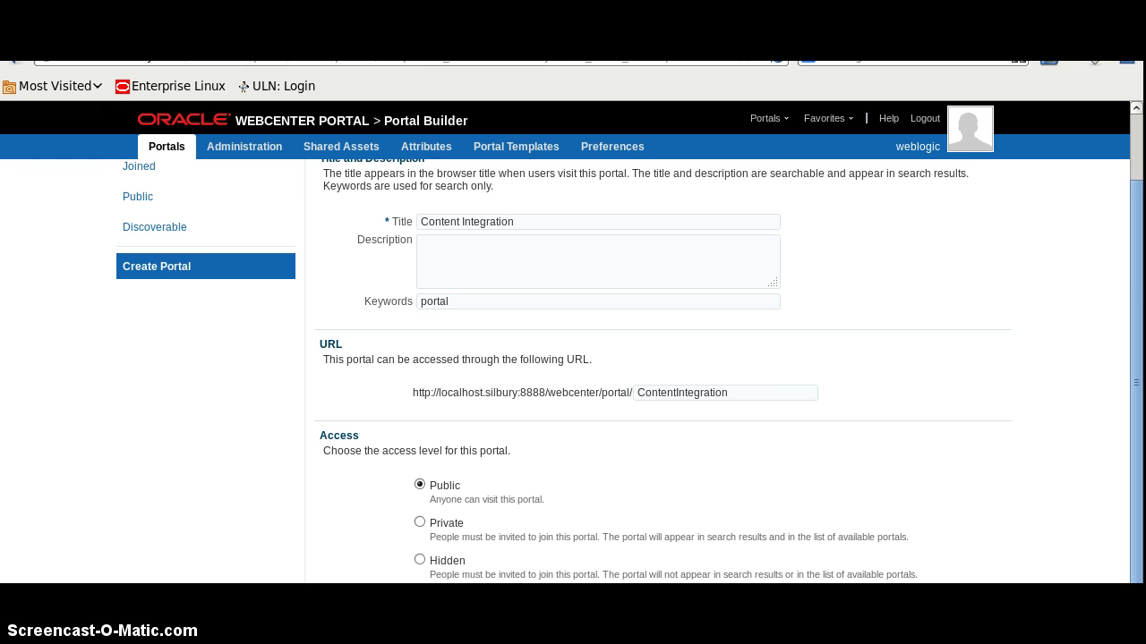
{"action": "left_click", "coordinate": [772, 119]}
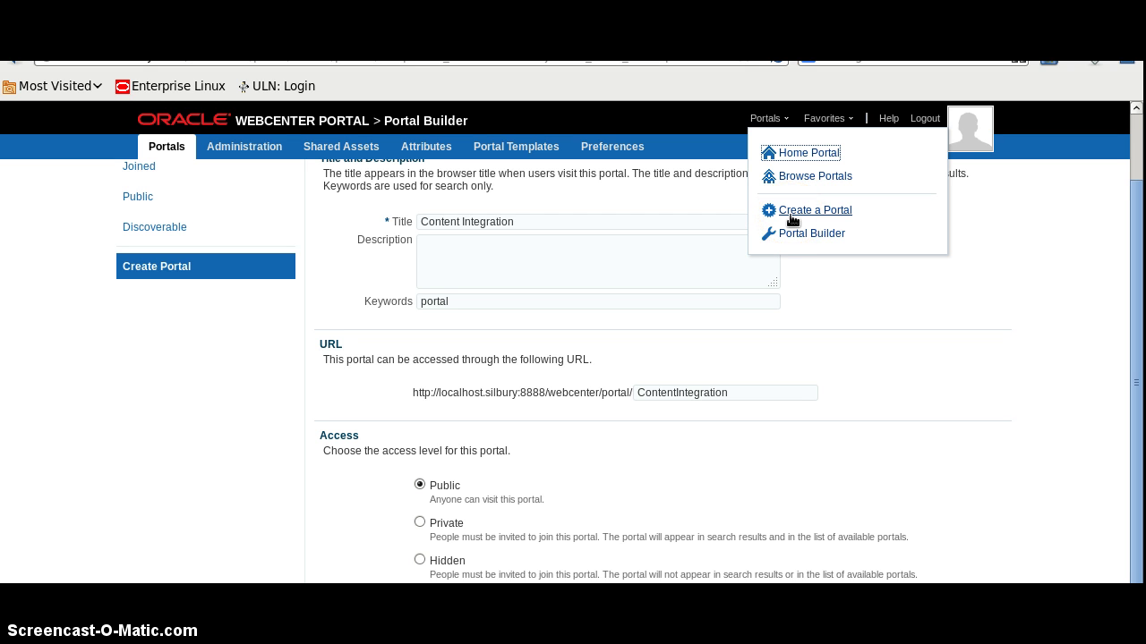
{"action": "left_click", "coordinate": [803, 255]}
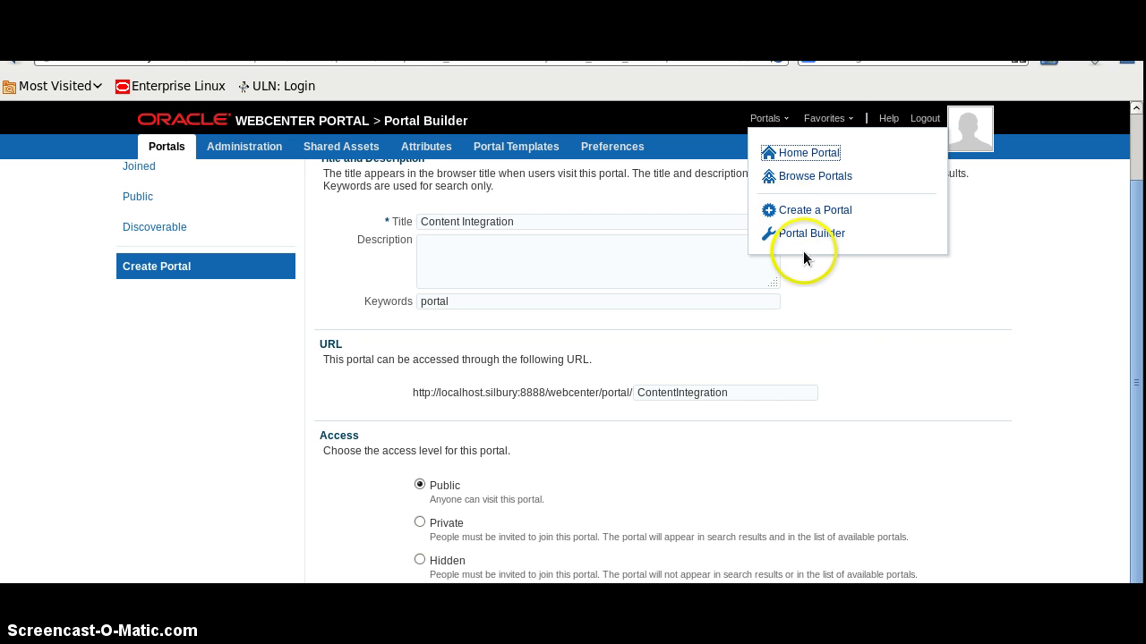
{"action": "scroll", "coordinate": [870, 371], "scroll_direction": "down", "scroll_amount": 1}
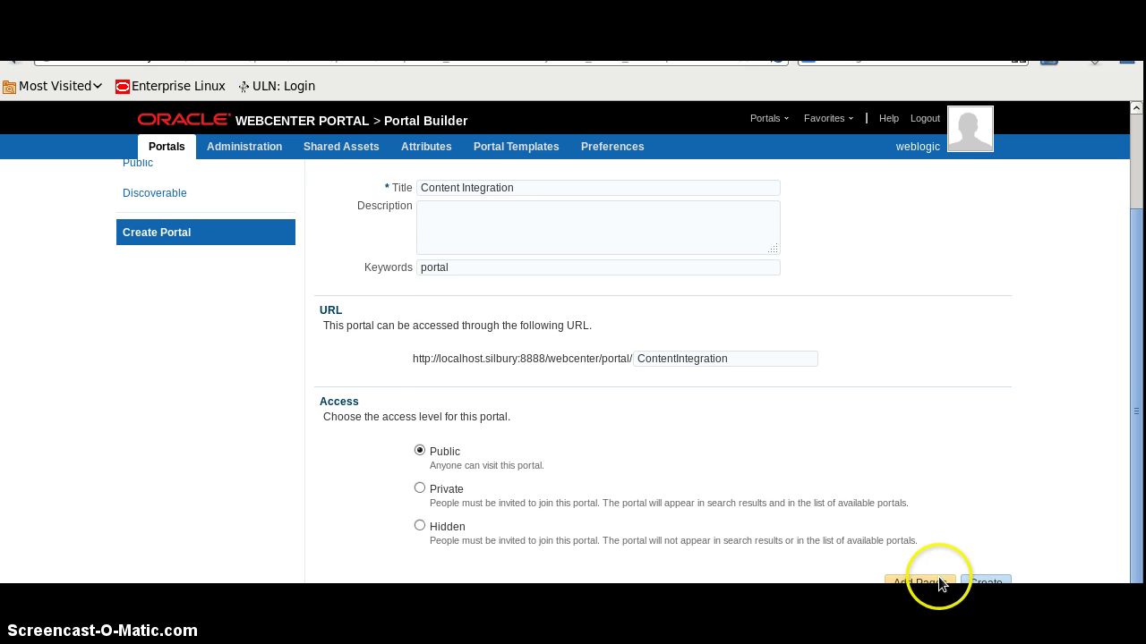
- Create the Content Integration portal at URL /webcenter/portal/ContentIntegration
{"action": "left_click", "coordinate": [983, 581]}
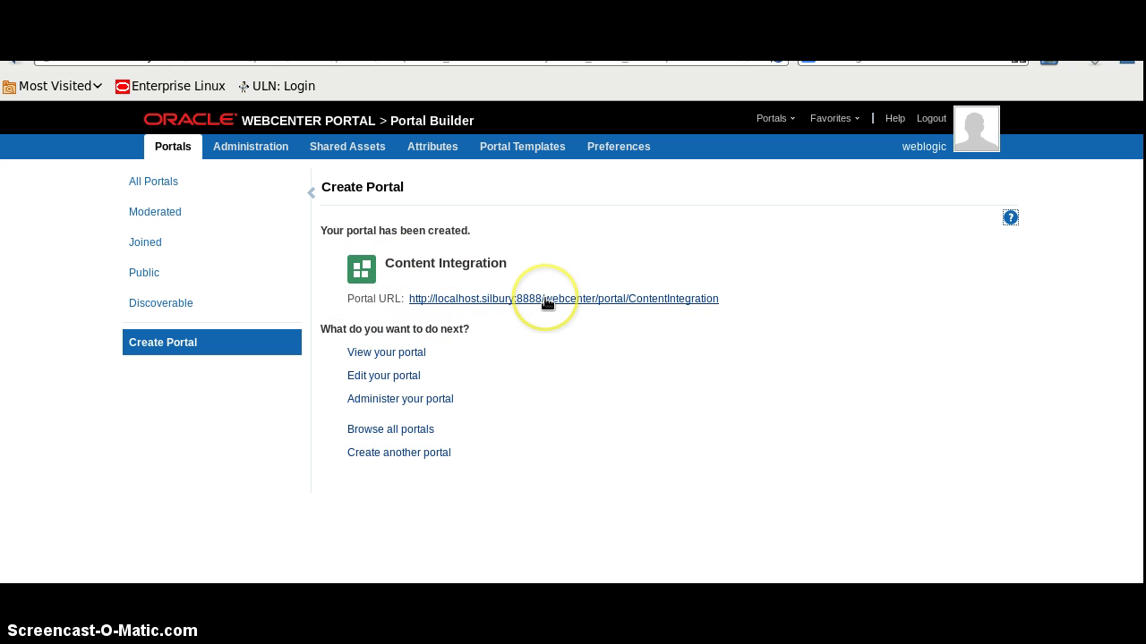
- View the newly created Content Integration portal's empty Home page
{"action": "left_click", "coordinate": [411, 355]}
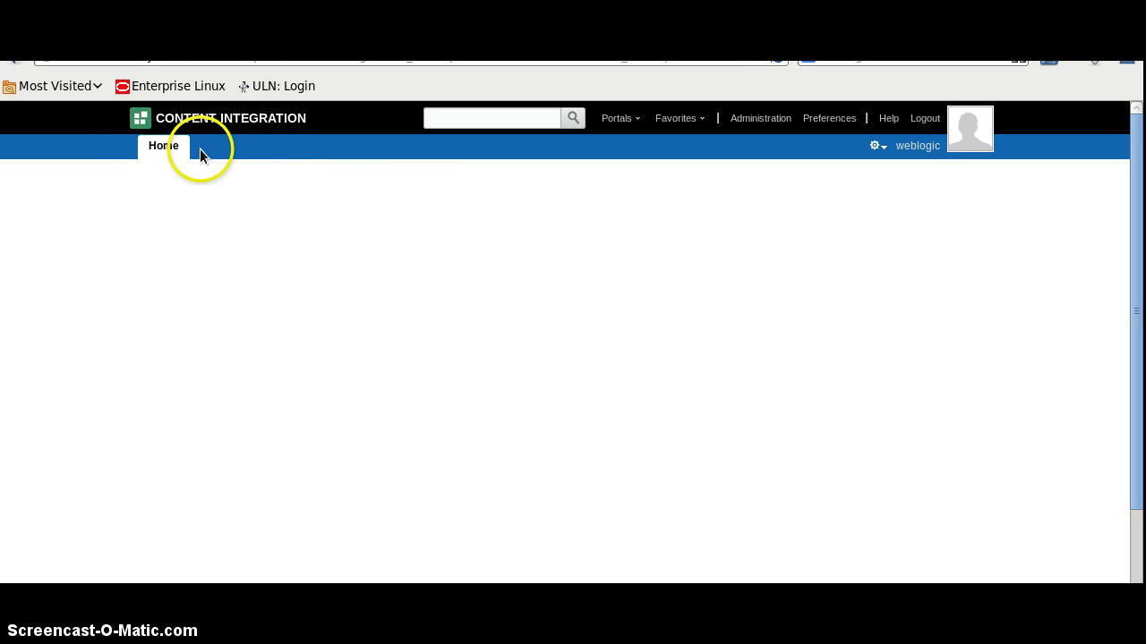
{"action": "left_click", "coordinate": [882, 152]}
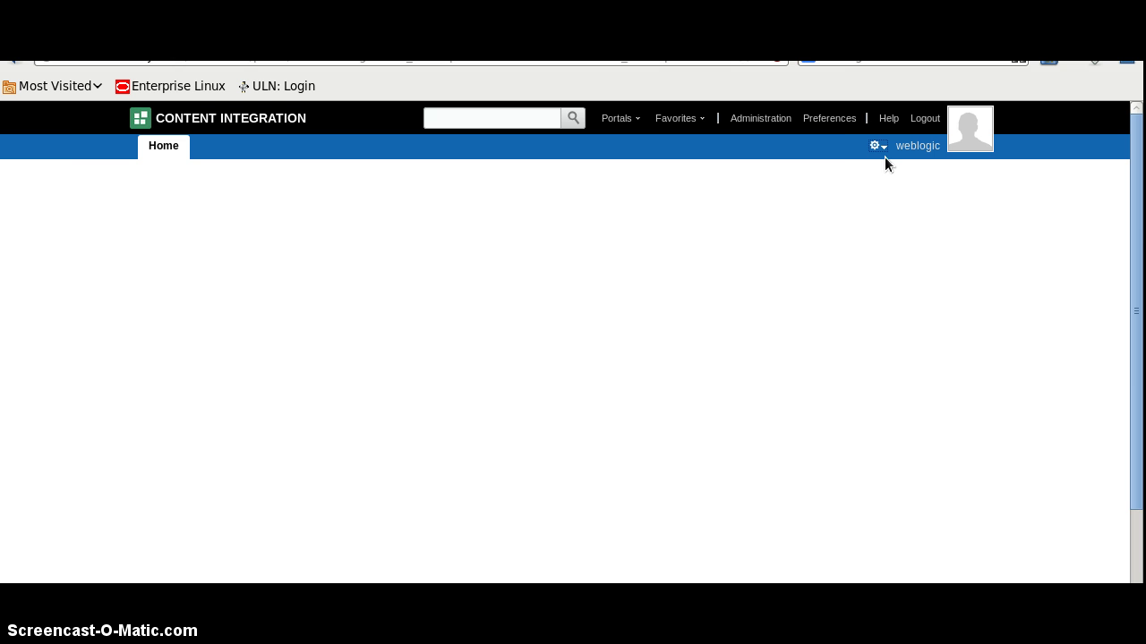
- Put the Home page in edit mode and expand the Content Management catalog folder
{"action": "left_click", "coordinate": [874, 159]}
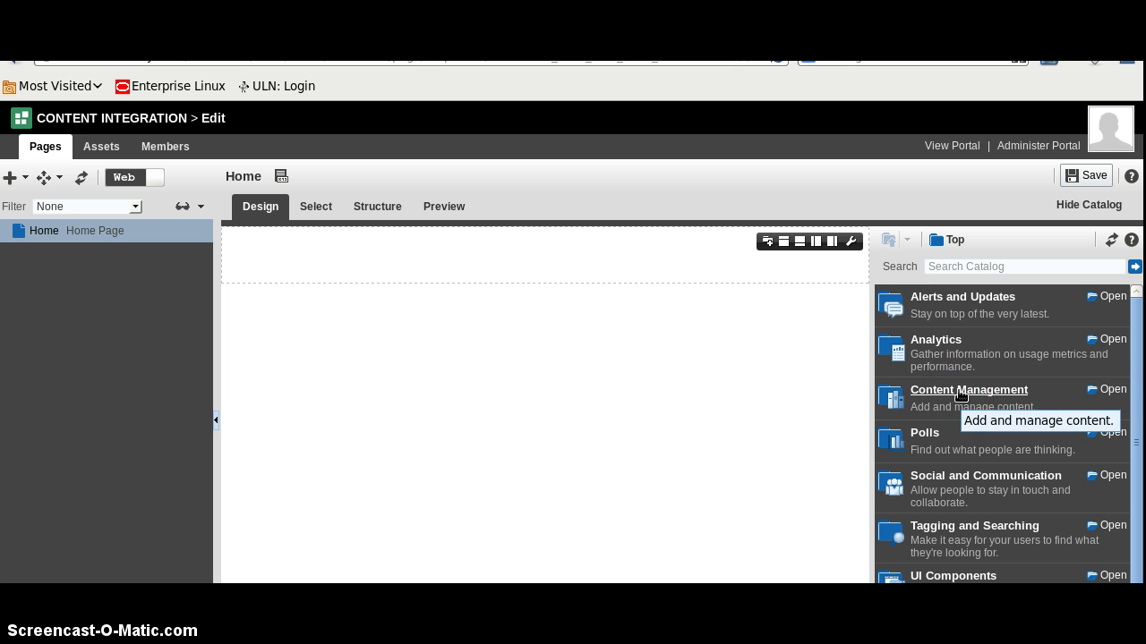
{"action": "left_click", "coordinate": [1111, 391]}
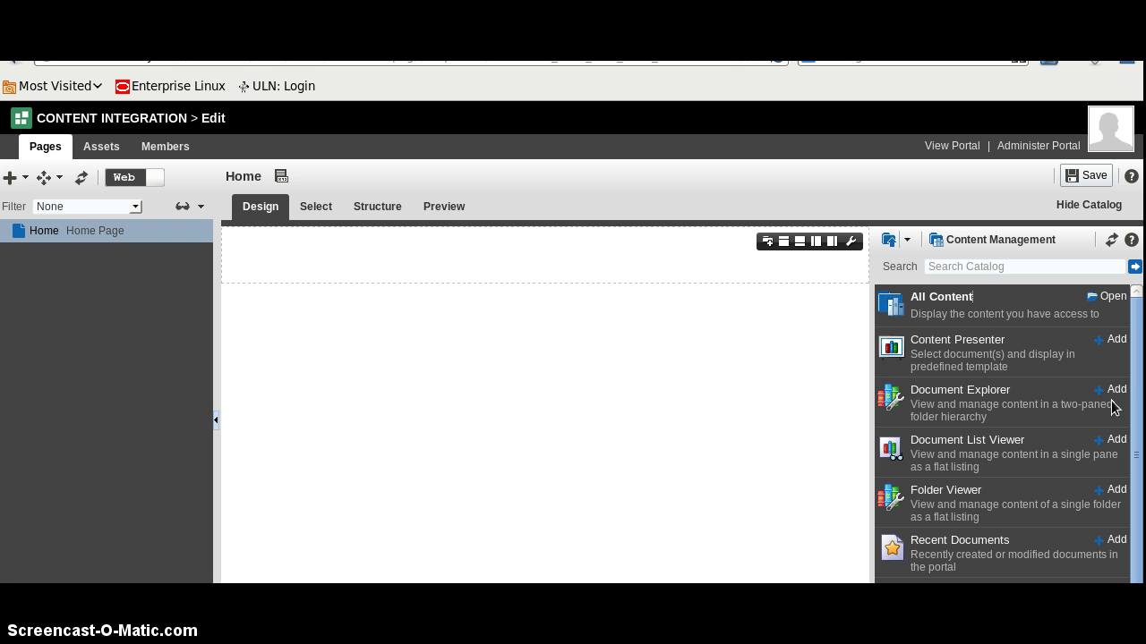
{"action": "left_click", "coordinate": [1079, 383]}
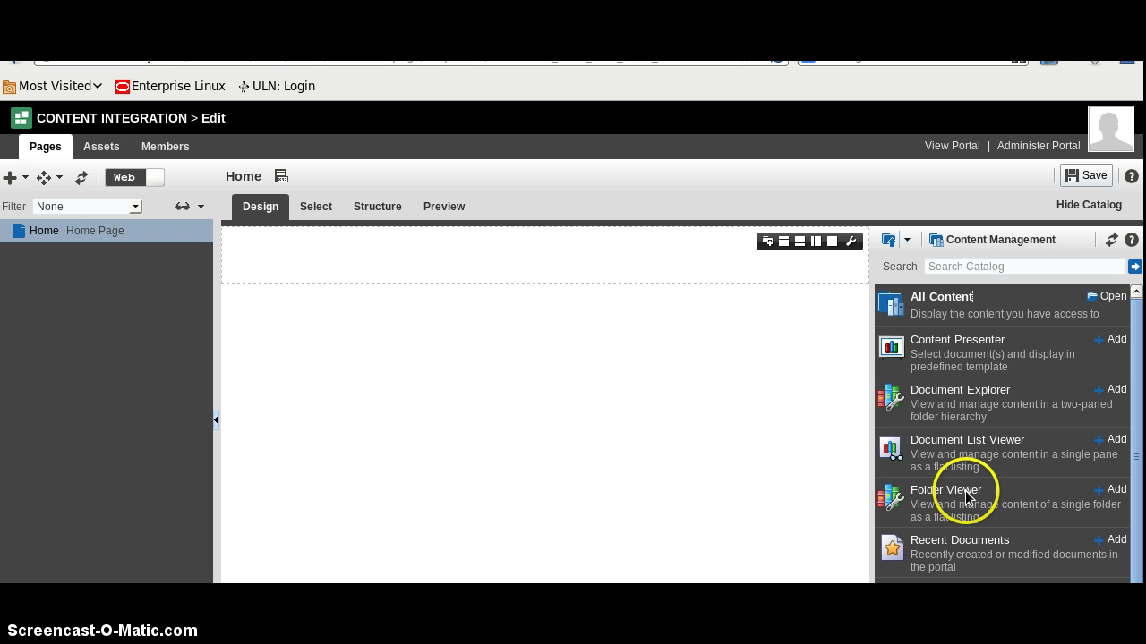
- Try adding a Folder Viewer, then move to the empty content Integration page editor
{"action": "left_click", "coordinate": [1110, 490]}
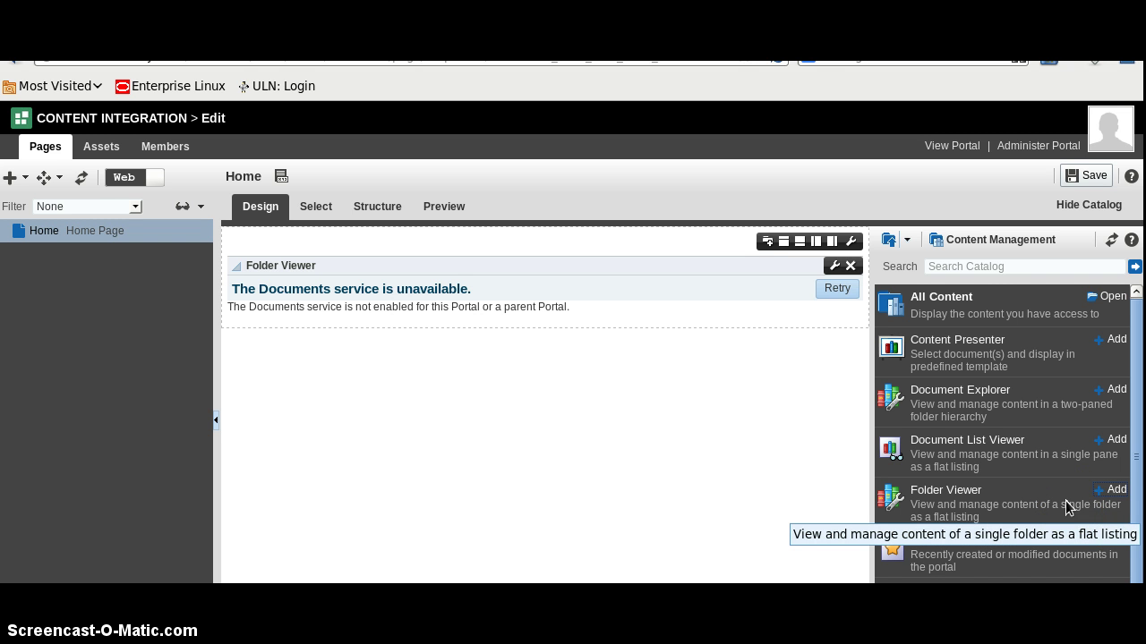
{"action": "left_click", "coordinate": [1103, 489]}
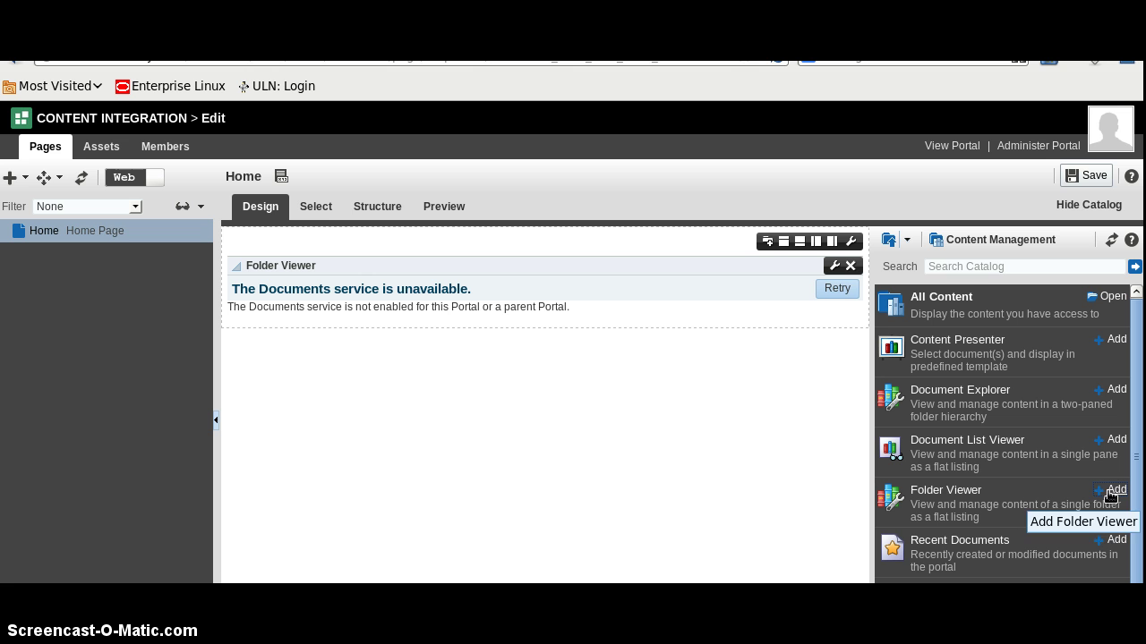
{"action": "left_click", "coordinate": [805, 450]}
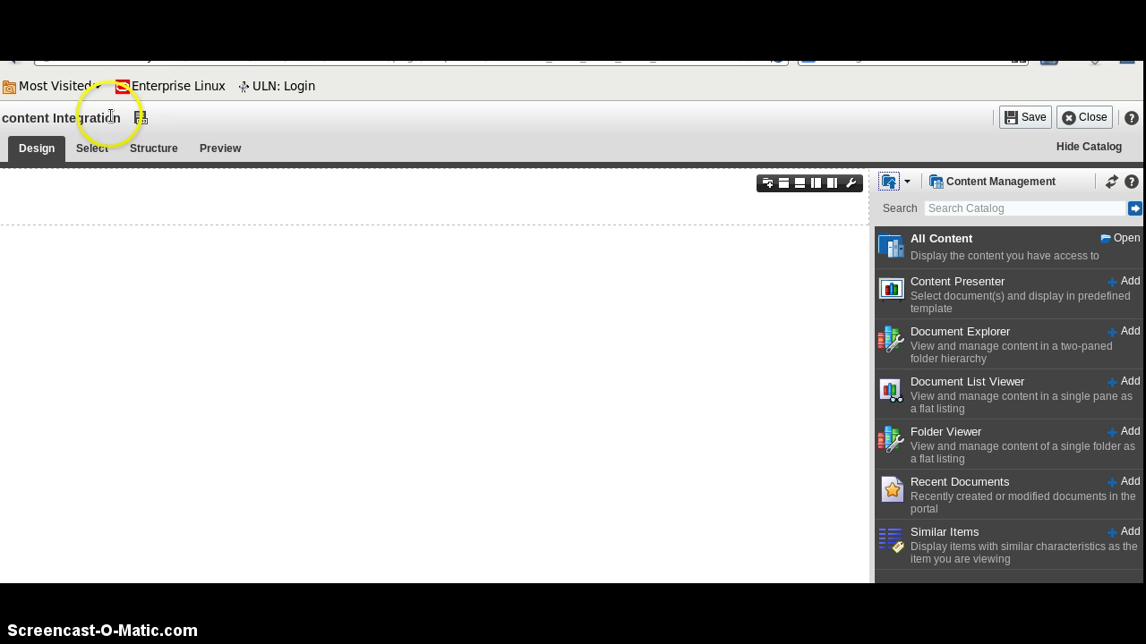
- Add a Folder Viewer showing UCM Contribution Folders and a Recent Documents list above it
{"action": "left_click", "coordinate": [1128, 434]}
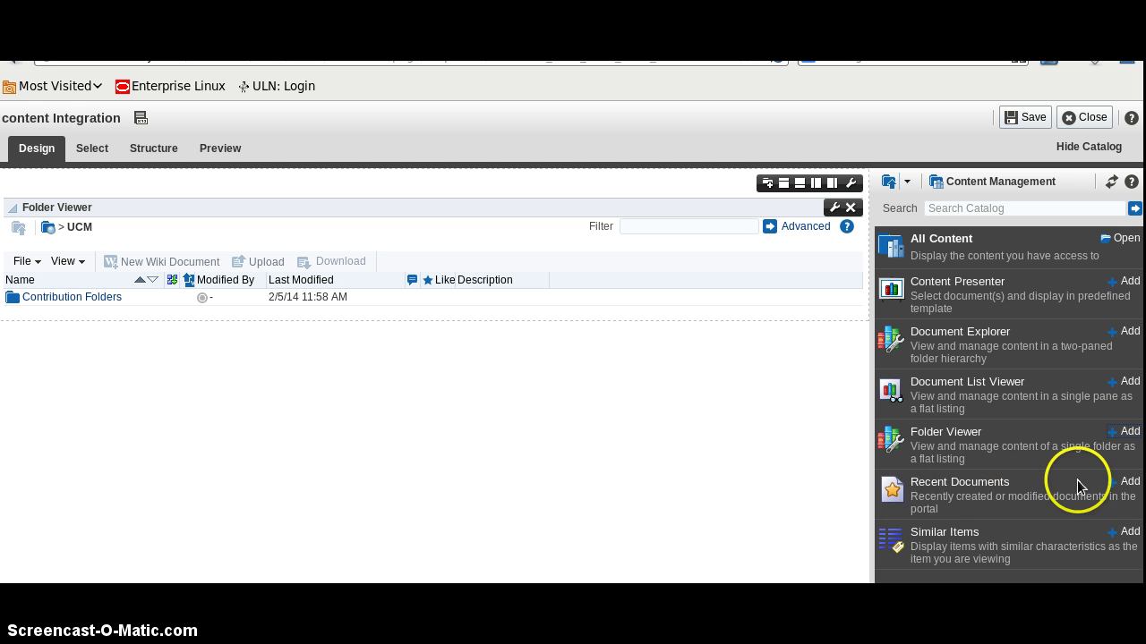
{"action": "left_click", "coordinate": [1130, 483]}
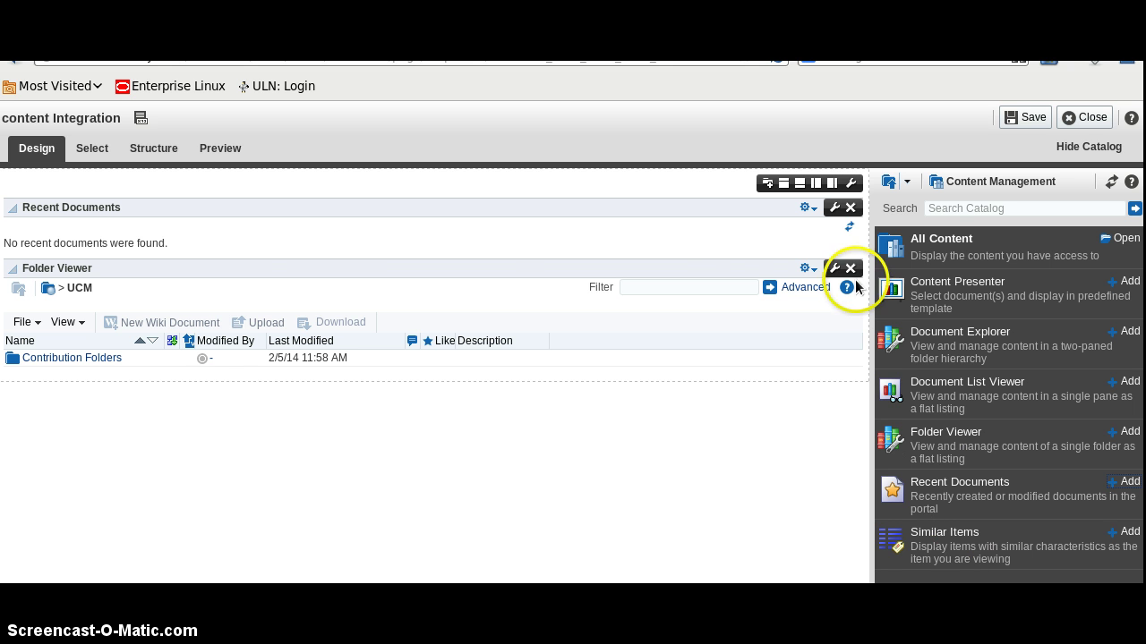
- Save the content Integration page and browse into the empty UCM Contribution Folders
{"action": "left_click", "coordinate": [1025, 117]}
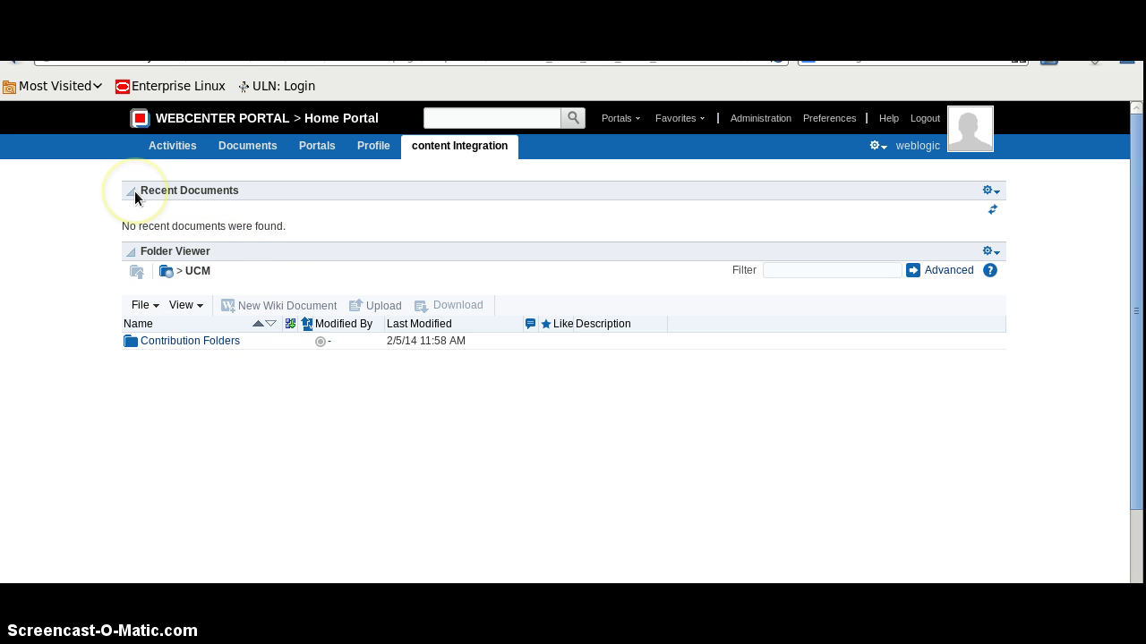
{"action": "left_click", "coordinate": [185, 342]}
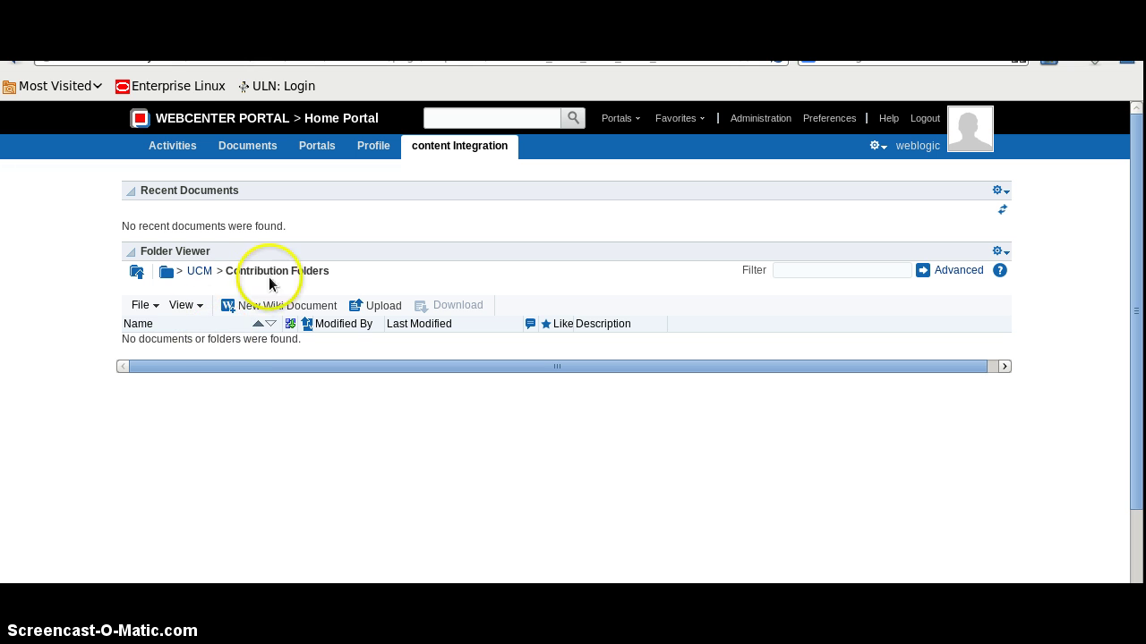
{"action": "left_click", "coordinate": [273, 305]}
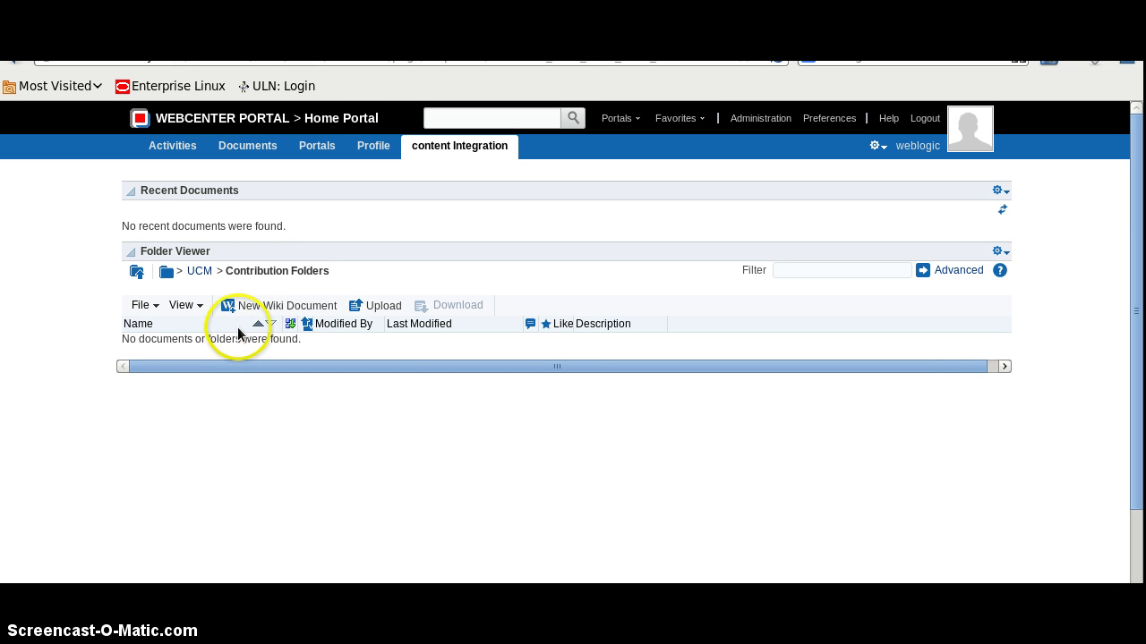
- Add a new folder named 'newfolder' to Contribution Folders using File > New Folder
{"action": "left_click", "coordinate": [141, 305]}
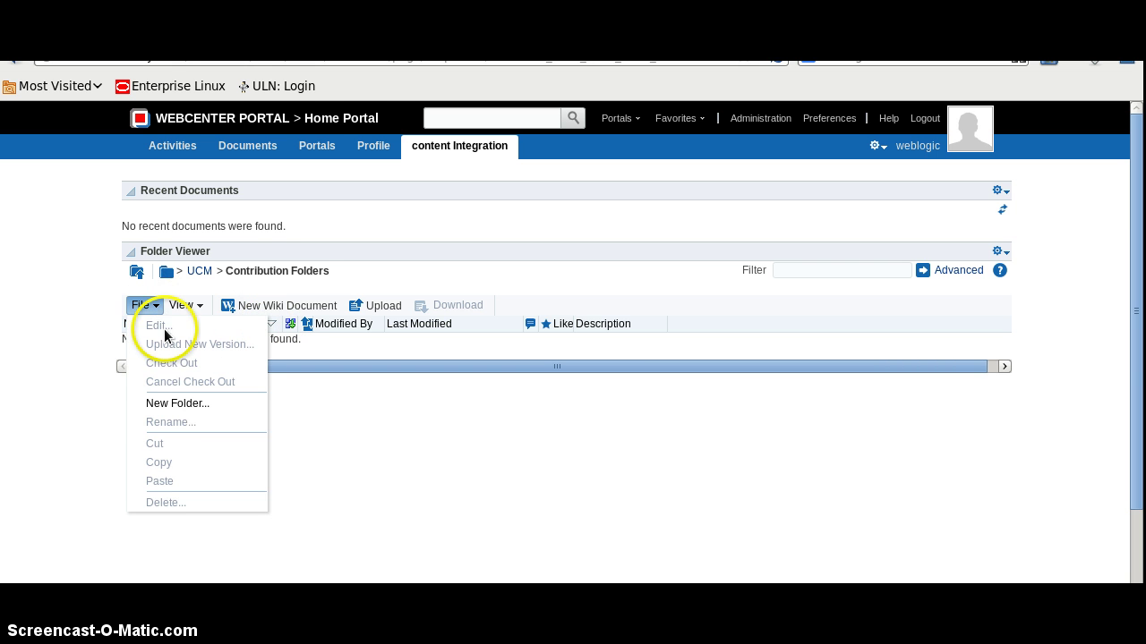
{"action": "left_click", "coordinate": [173, 403]}
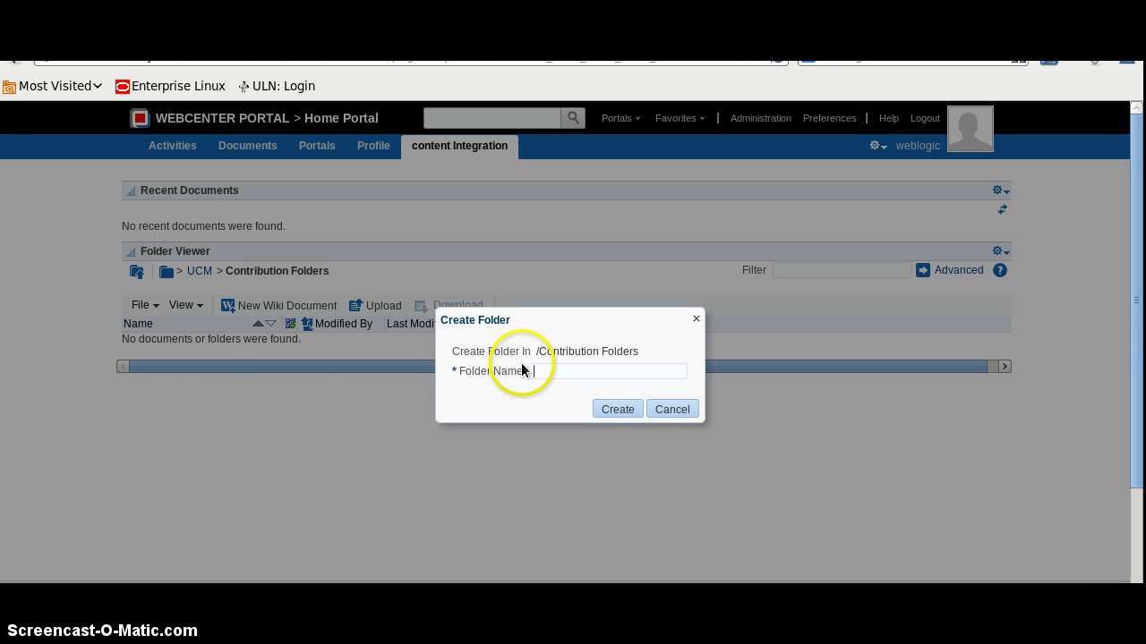
{"action": "type", "text": "new"}
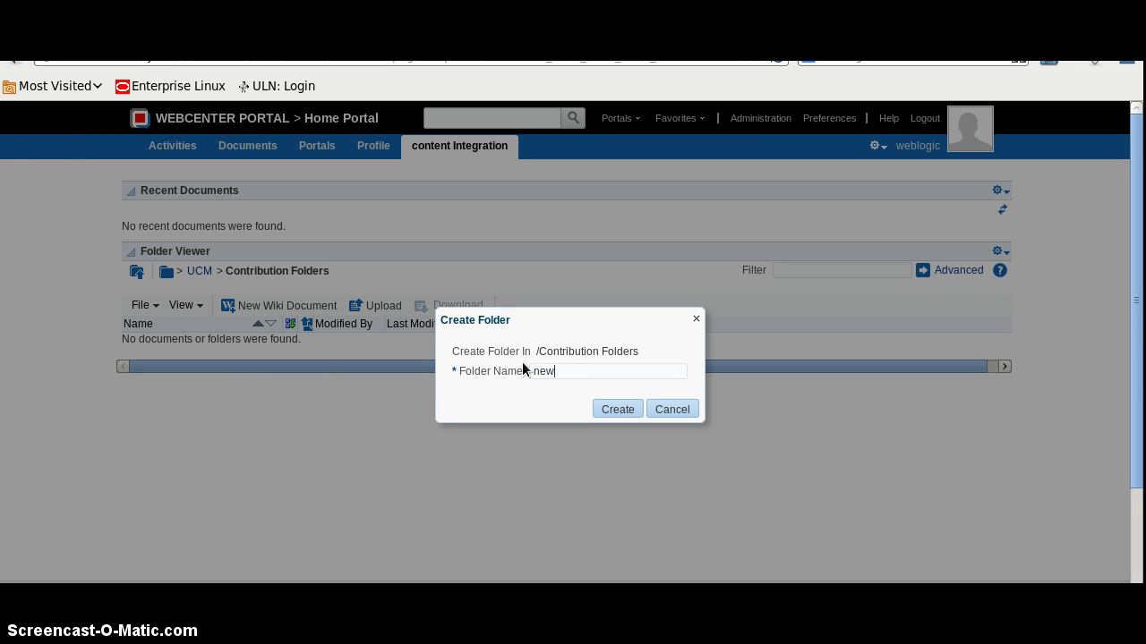
{"action": "type", "text": "folder"}
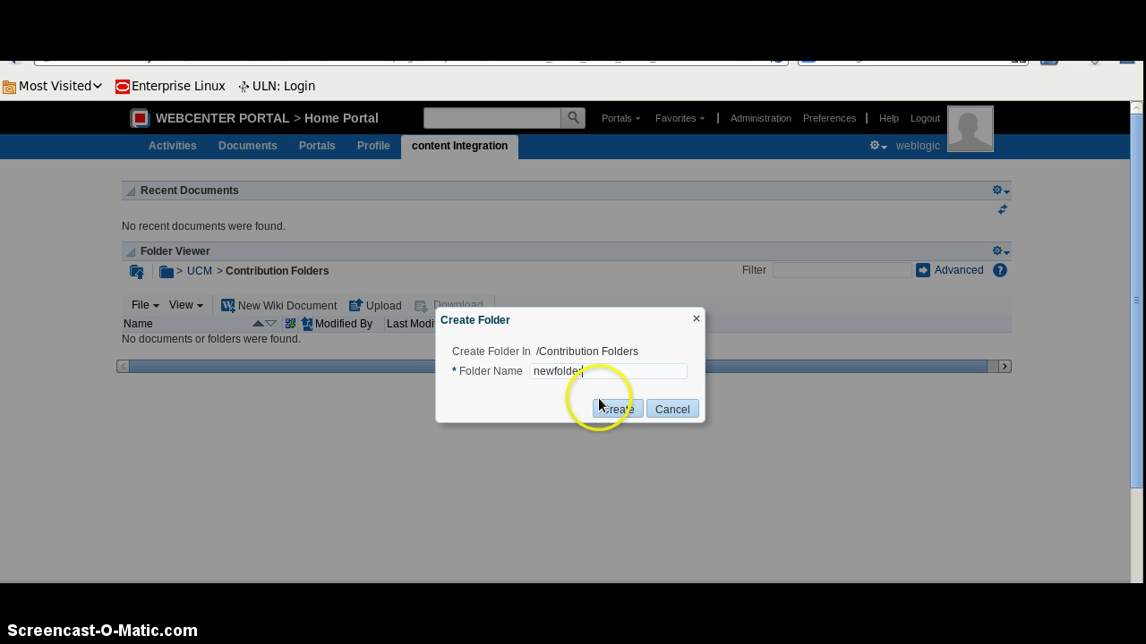
{"action": "left_click", "coordinate": [598, 409]}
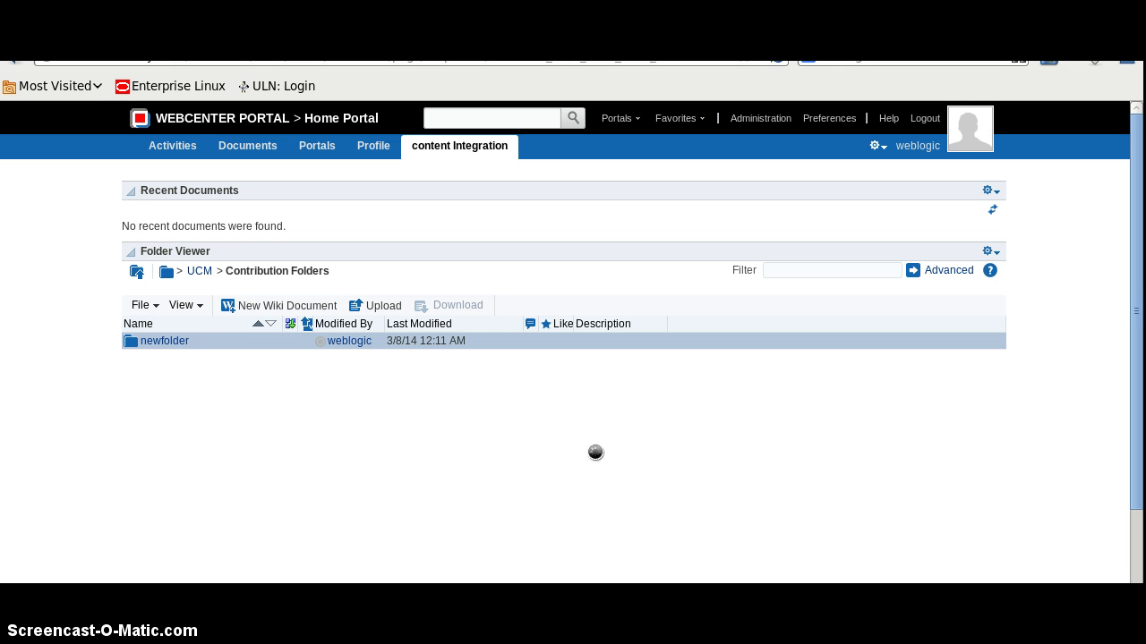
- Upload the commands file from the Desktop into newfolder, where it appears as commands.tmp
{"action": "left_click", "coordinate": [177, 342]}
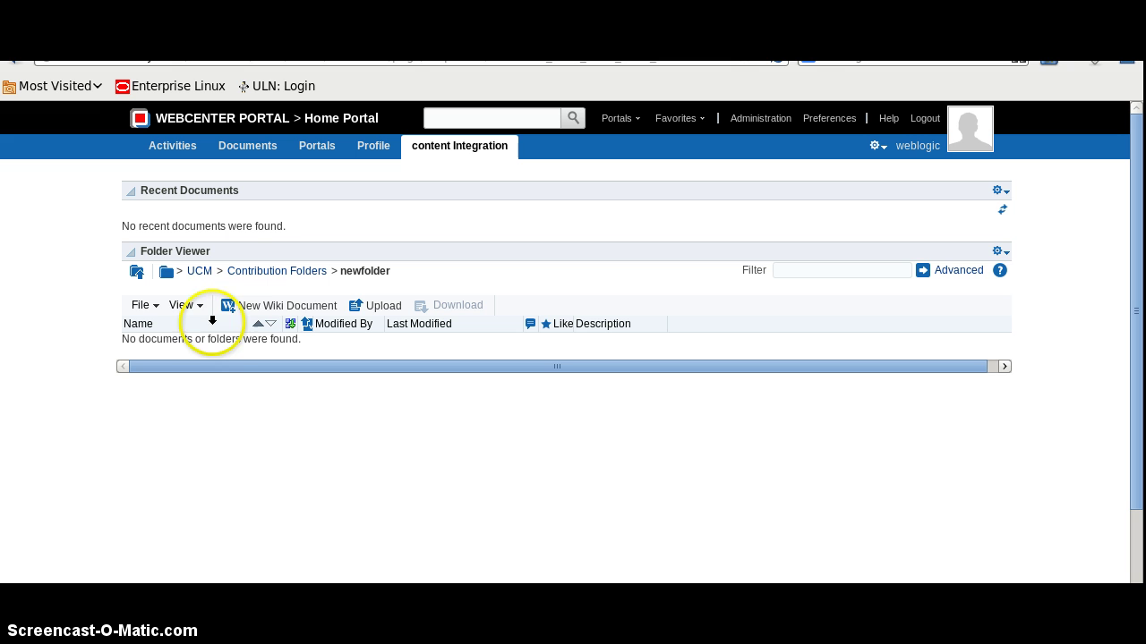
{"action": "left_click", "coordinate": [376, 305]}
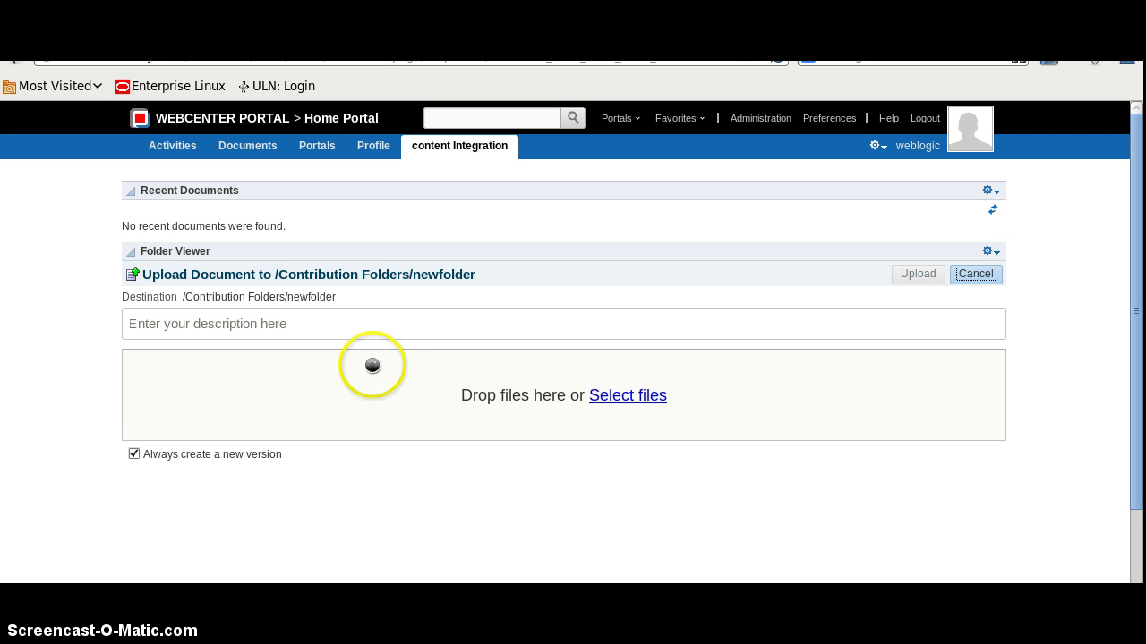
{"action": "left_click", "coordinate": [603, 395]}
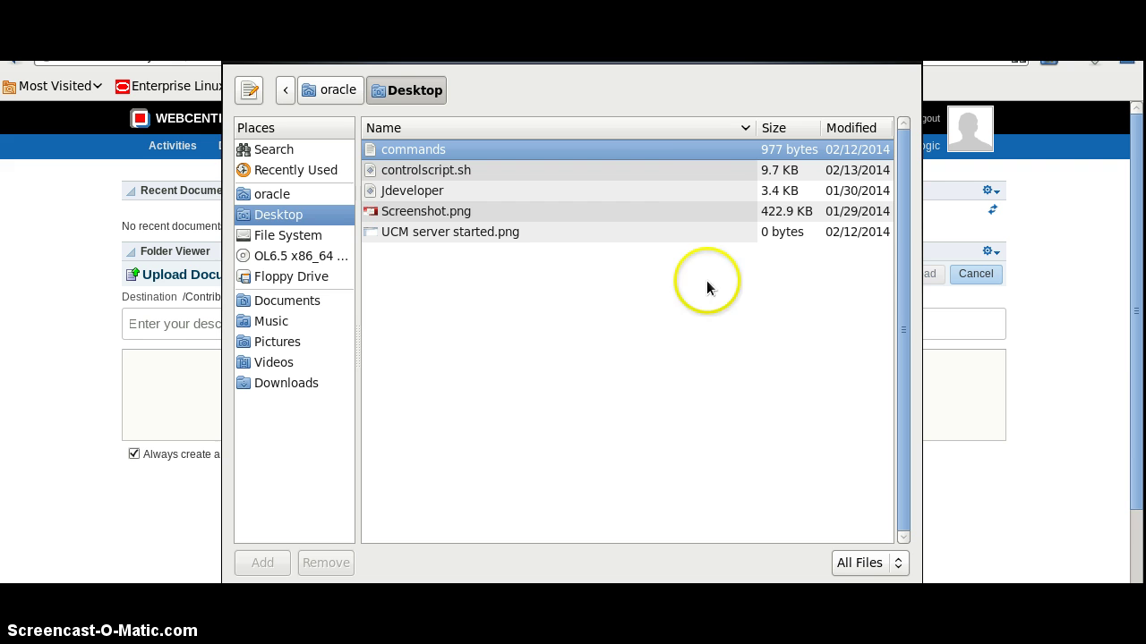
{"action": "key", "text": "Return"}
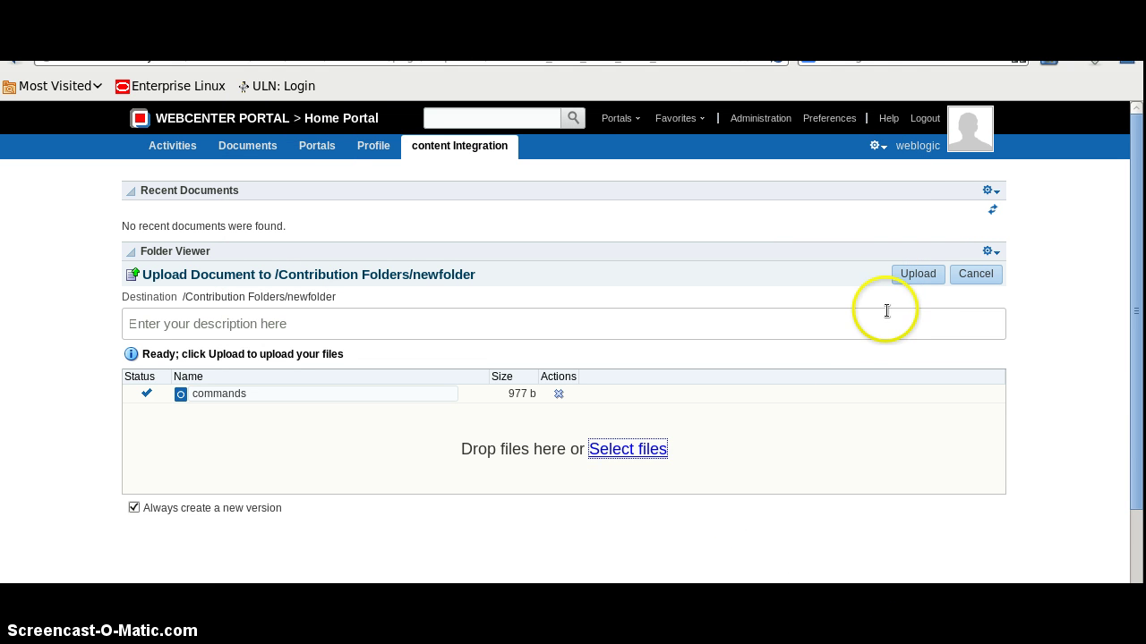
{"action": "left_click", "coordinate": [913, 275]}
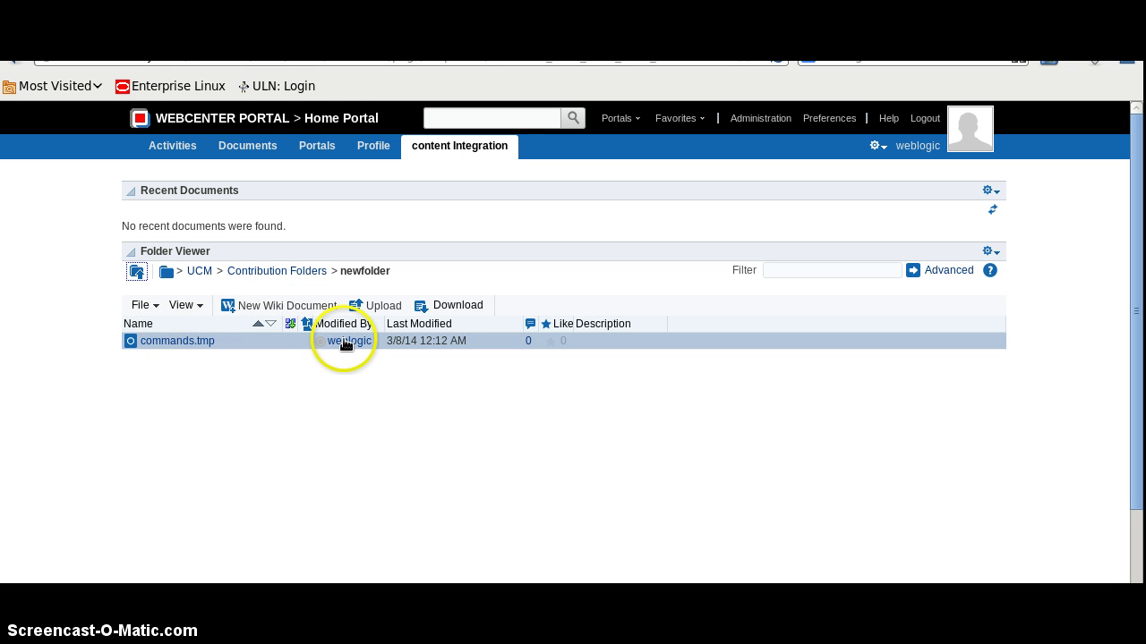
- Open the commands.tmp details, look at its View options, and begin a test comment
{"action": "left_click", "coordinate": [196, 342]}
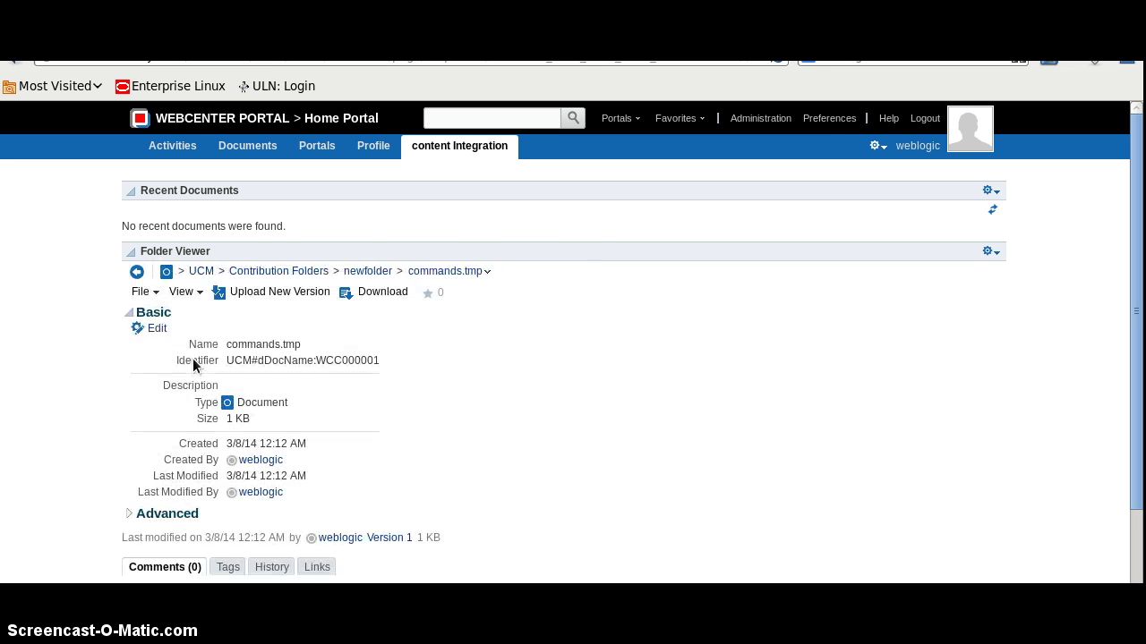
{"action": "scroll", "coordinate": [314, 370], "scroll_direction": "down", "scroll_amount": 1}
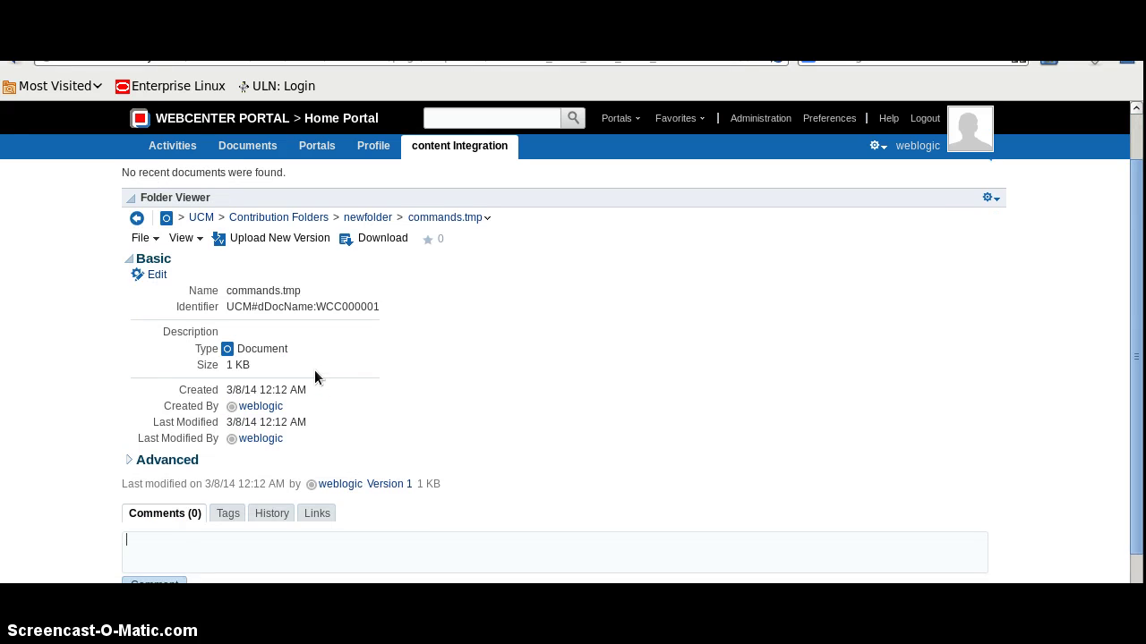
{"action": "scroll", "coordinate": [315, 363], "scroll_direction": "down", "scroll_amount": 2}
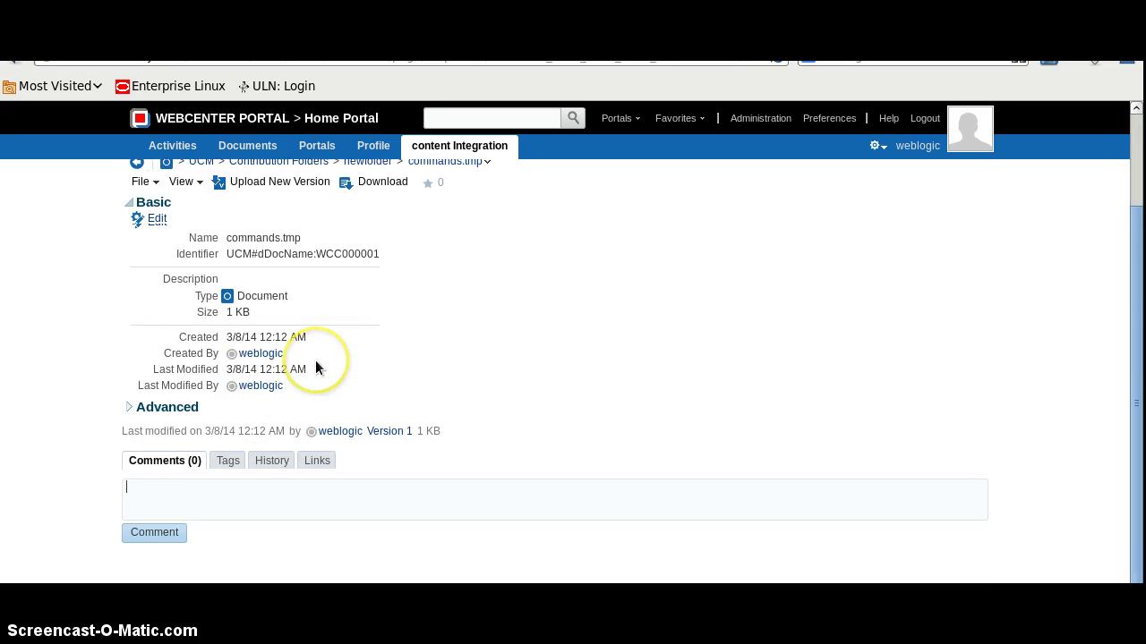
{"action": "scroll", "coordinate": [287, 257], "scroll_direction": "up", "scroll_amount": 1}
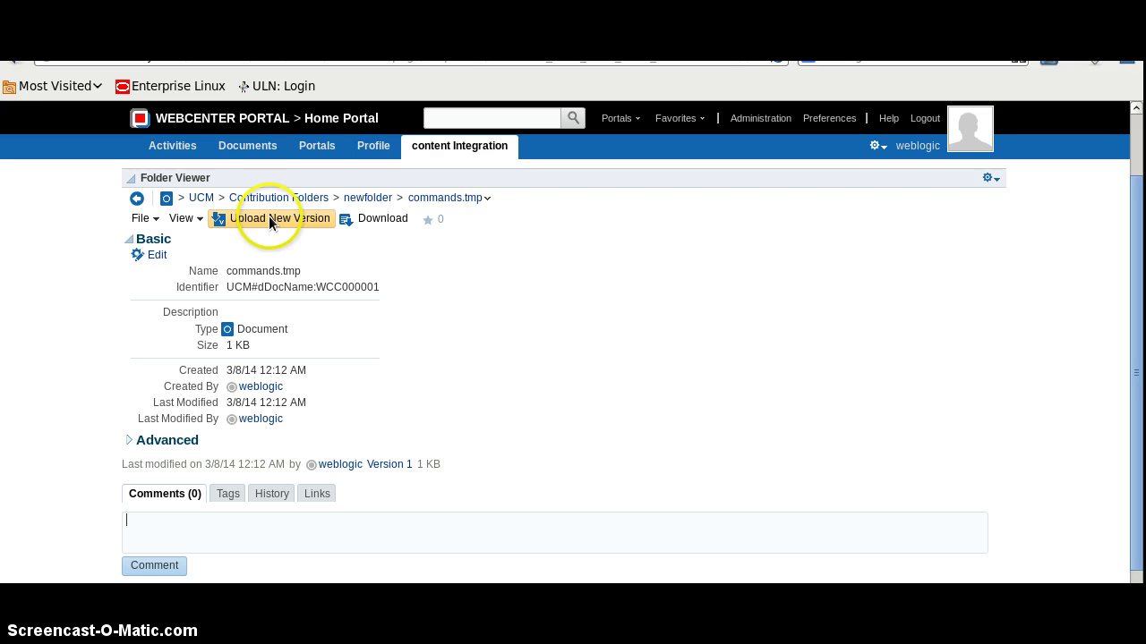
{"action": "left_click", "coordinate": [198, 220]}
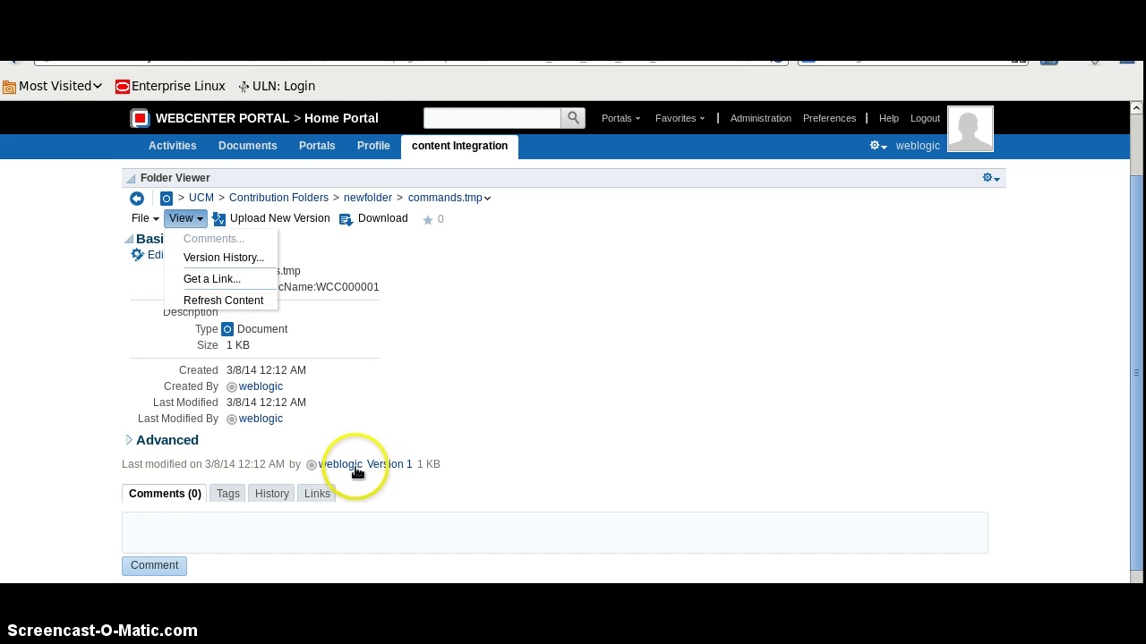
{"action": "left_click", "coordinate": [226, 532]}
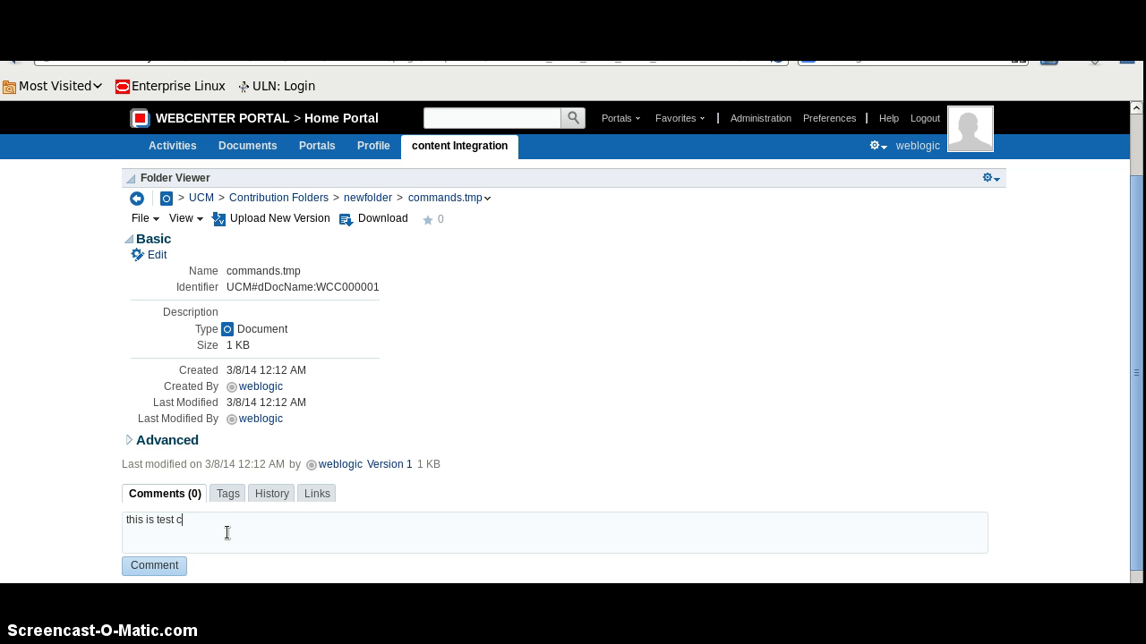
- Post 'this is test comment' on commands.tmp, then check its Links, History and Tags
{"action": "left_click", "coordinate": [151, 565]}
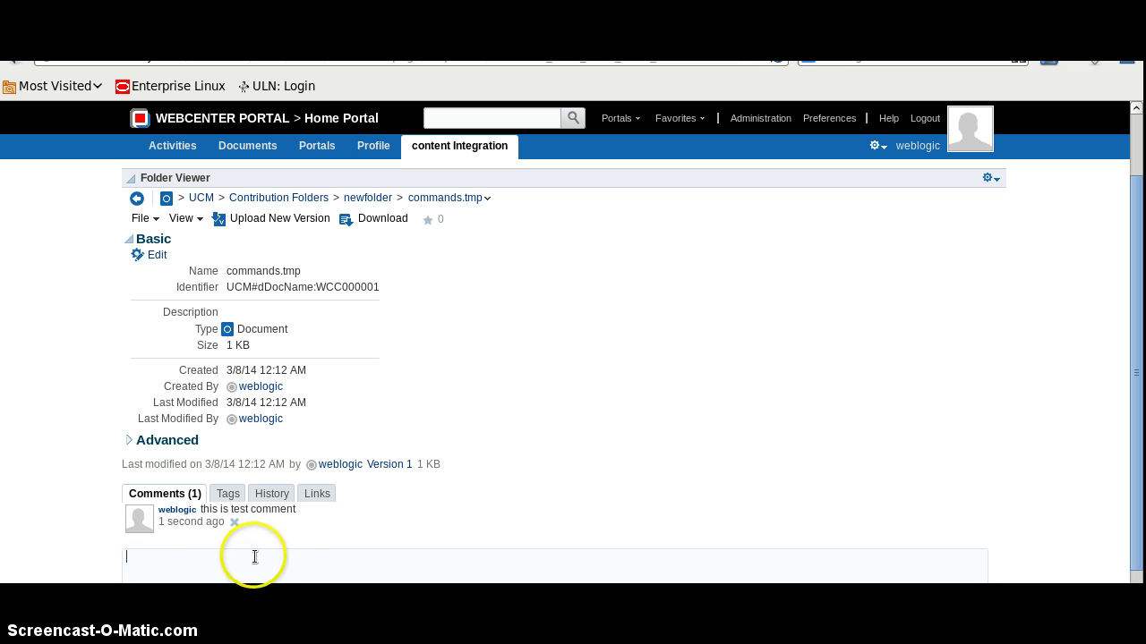
{"action": "left_click", "coordinate": [315, 495]}
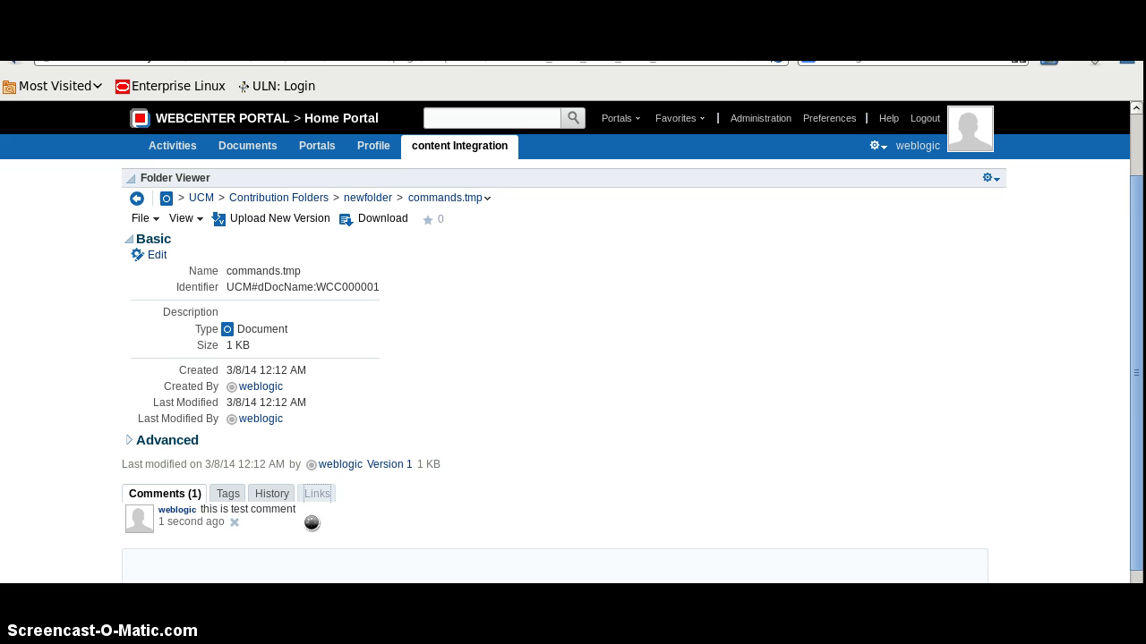
{"action": "scroll", "coordinate": [181, 511], "scroll_direction": "down", "scroll_amount": 1}
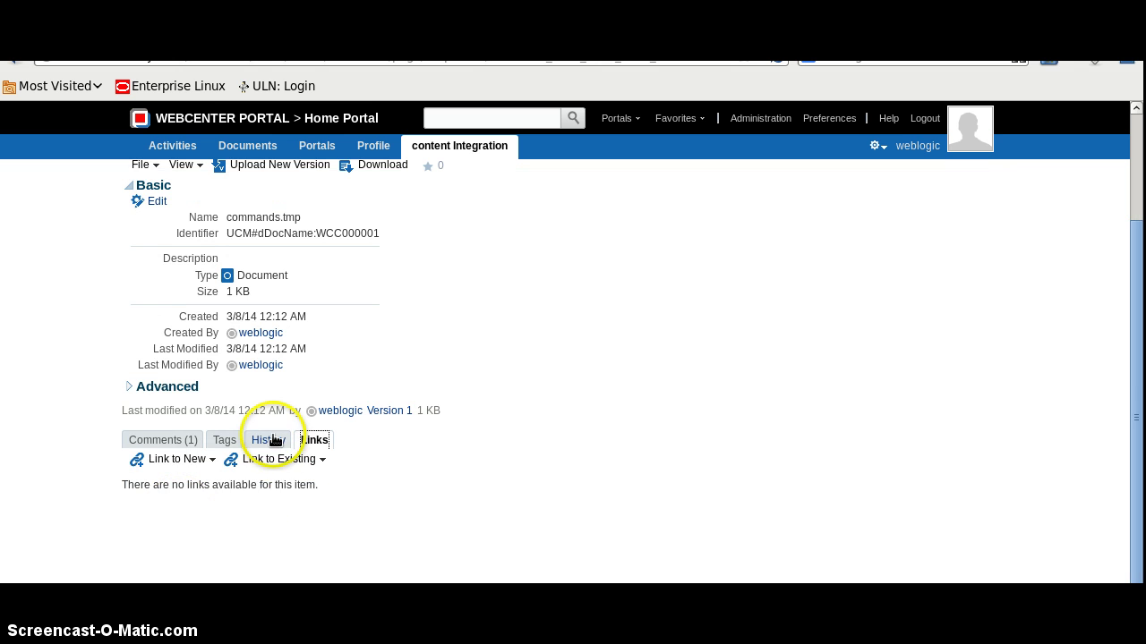
{"action": "left_click", "coordinate": [274, 441]}
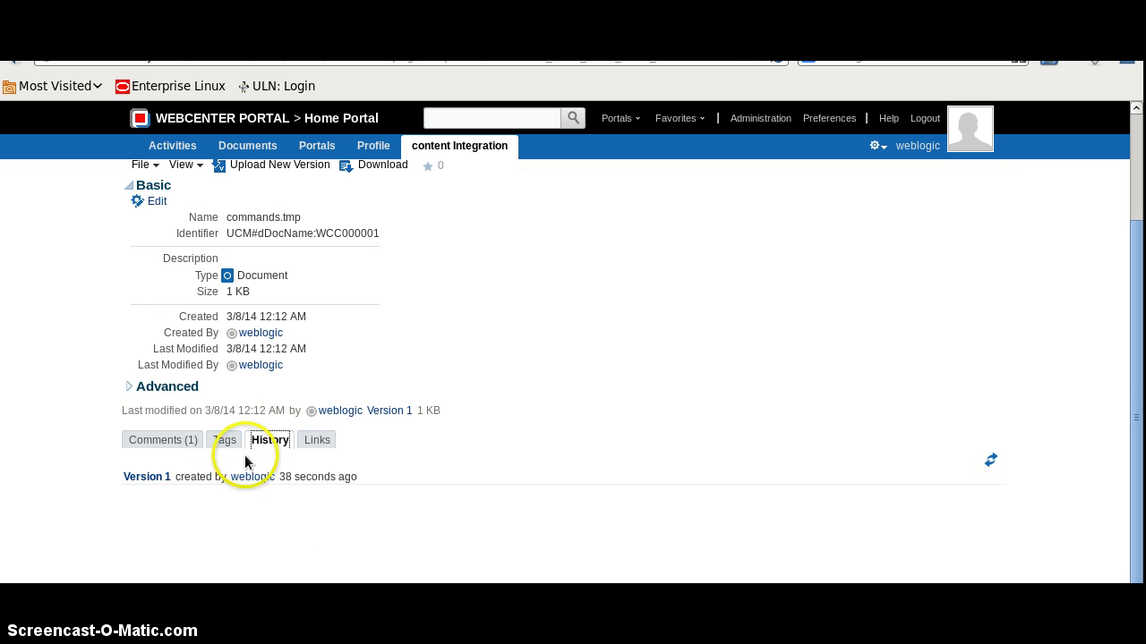
{"action": "left_click", "coordinate": [229, 442]}
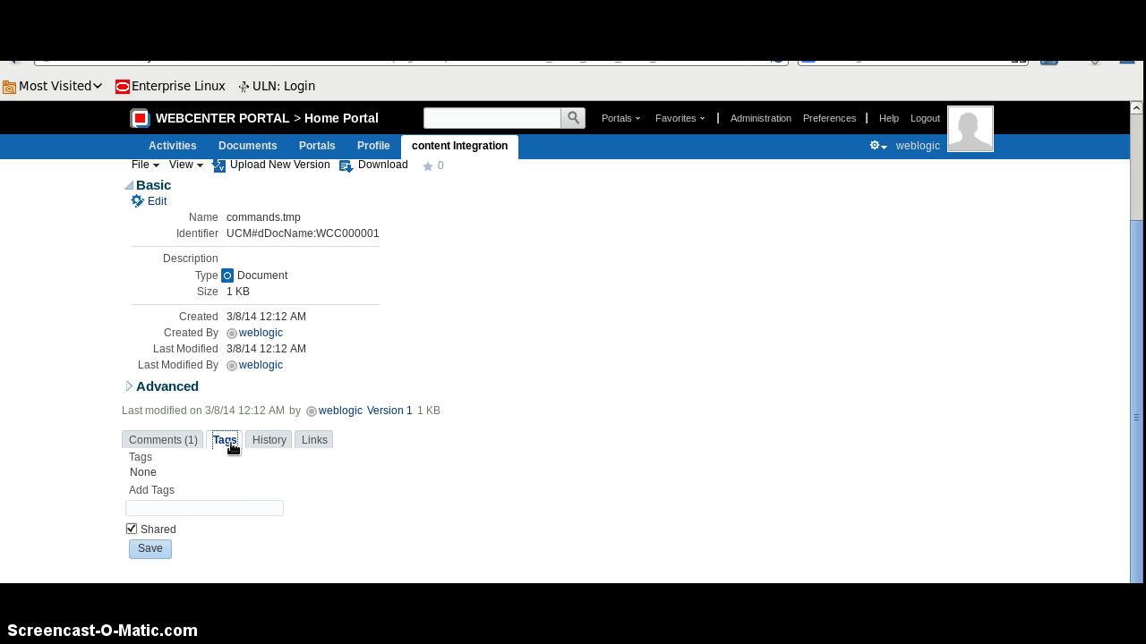
{"action": "left_click", "coordinate": [245, 441]}
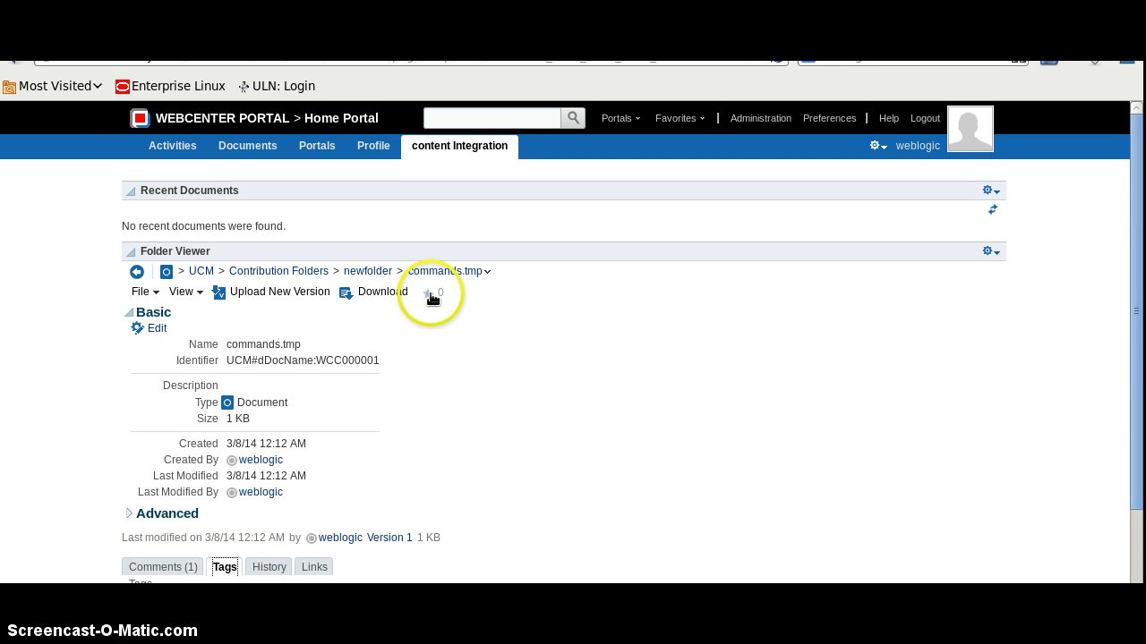
- Like commands.tmp, then go back through newfolder to Contribution Folders
{"action": "left_click", "coordinate": [430, 293]}
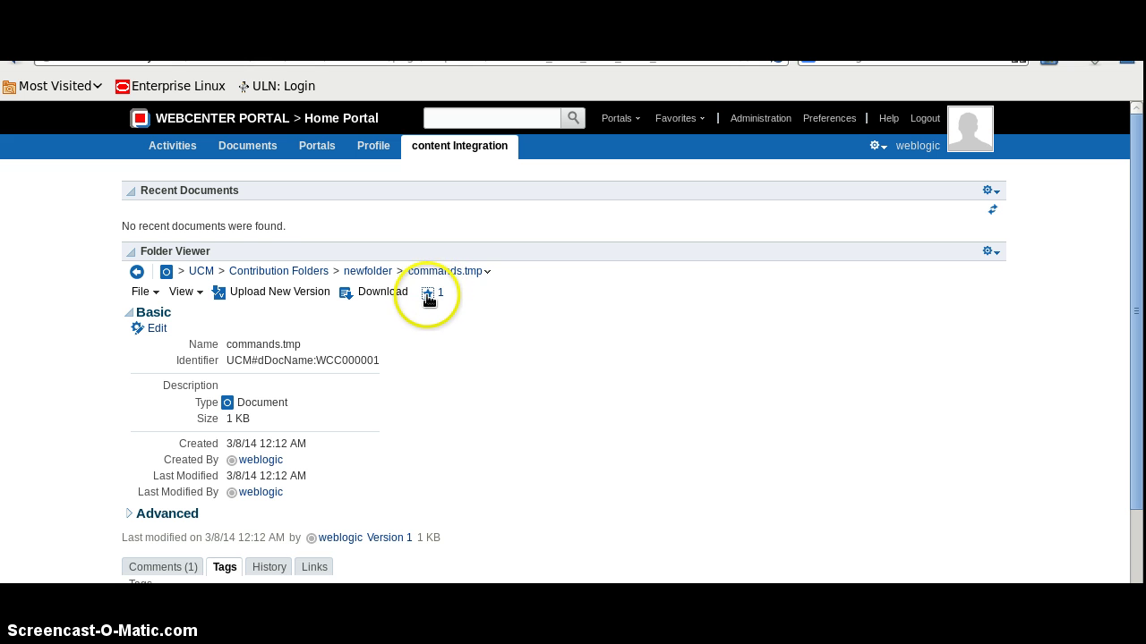
{"action": "left_click", "coordinate": [367, 271]}
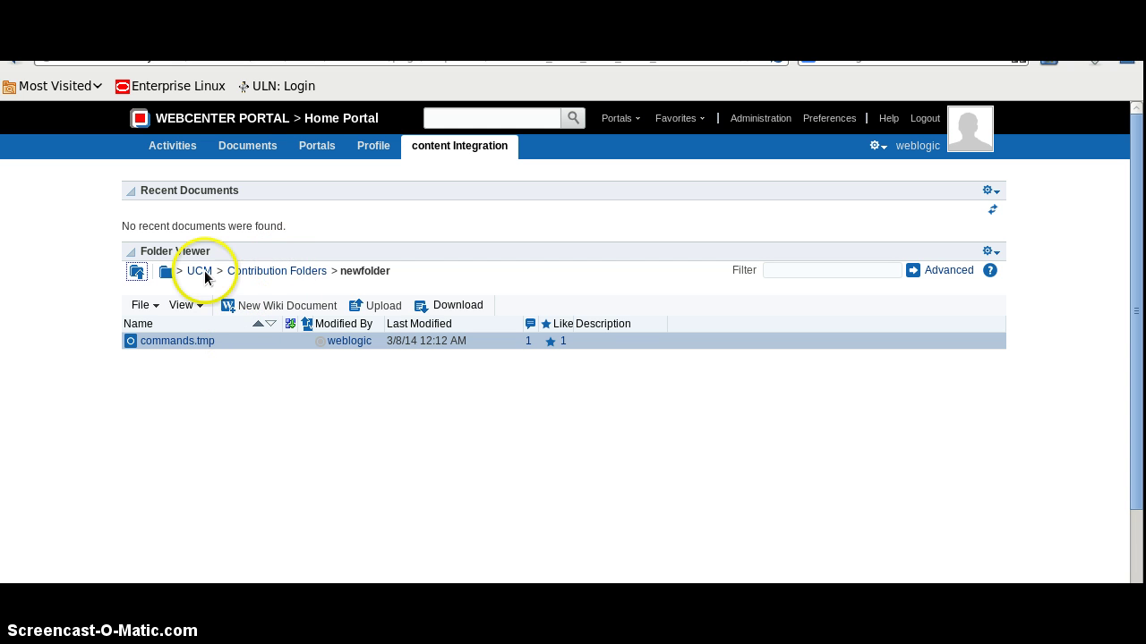
{"action": "left_click", "coordinate": [247, 272]}
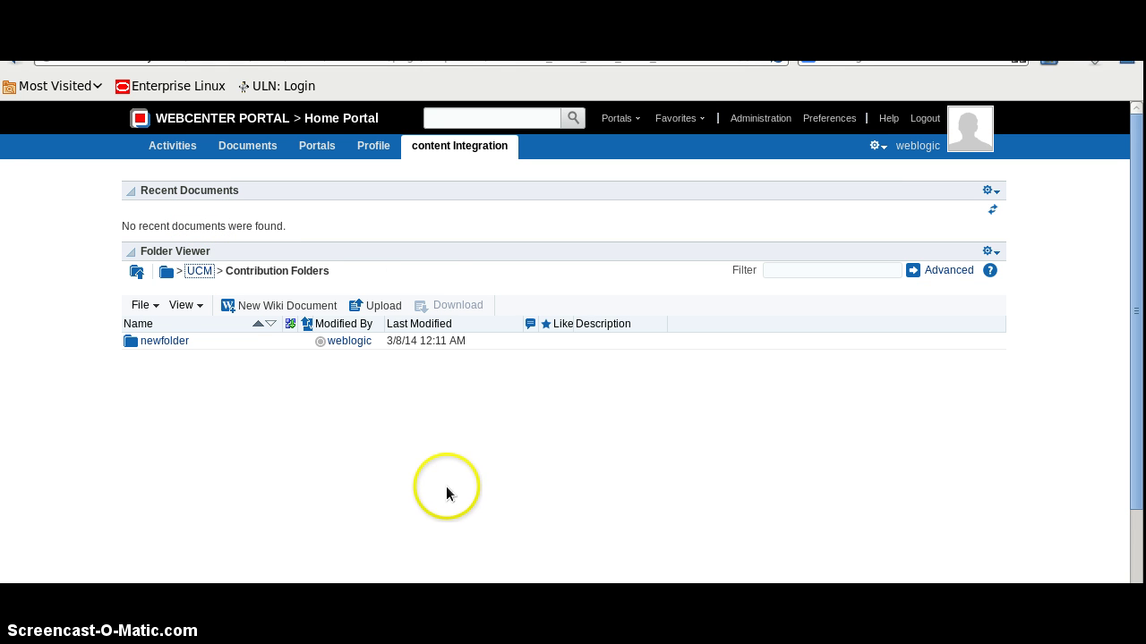
{"action": "left_click", "coordinate": [381, 567]}
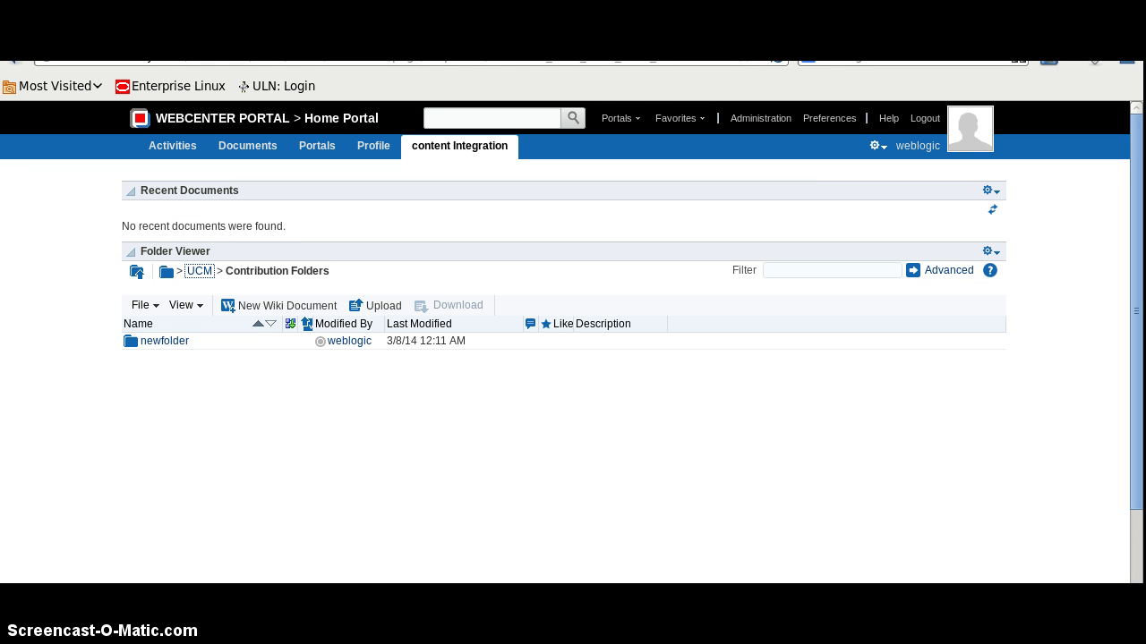